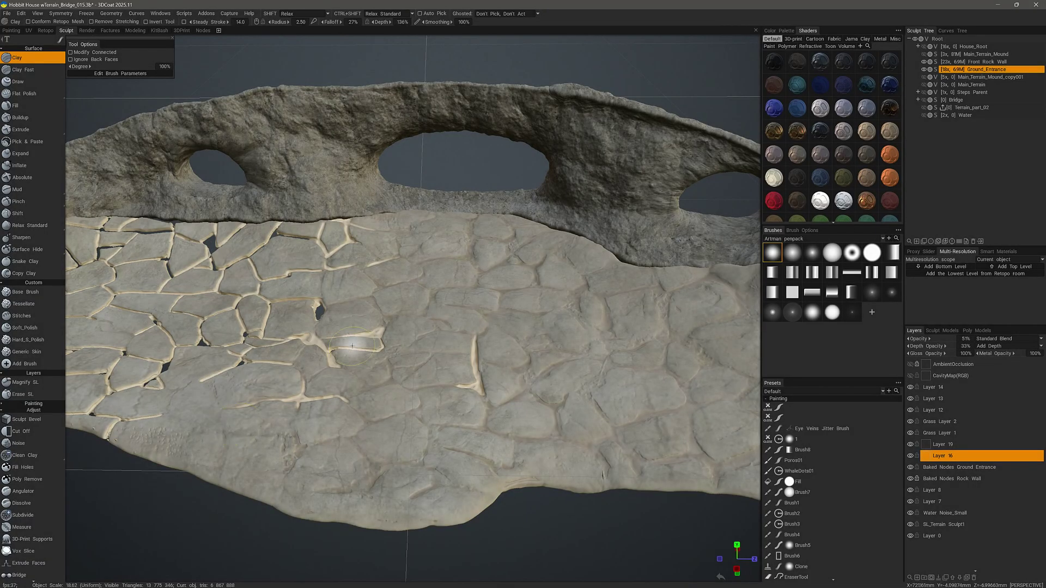
Step: Select the Ground_Entrance volume and examine its cracked stone surface up close and from several angles
{"action": "left_click_drag", "start_coordinate": [376, 349], "coordinate": [366, 342], "text": "alt"}
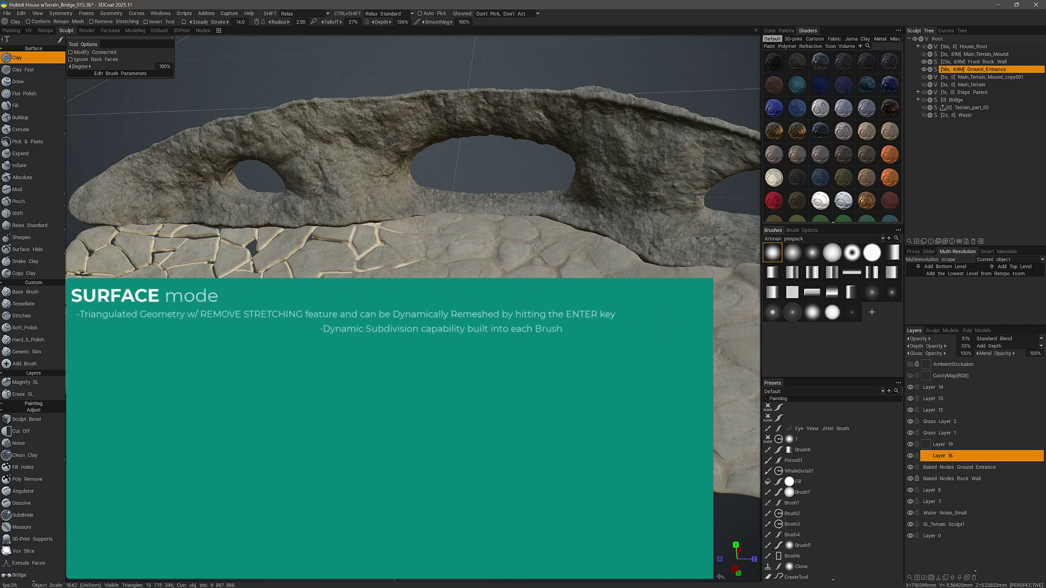
{"action": "left_click", "coordinate": [957, 69]}
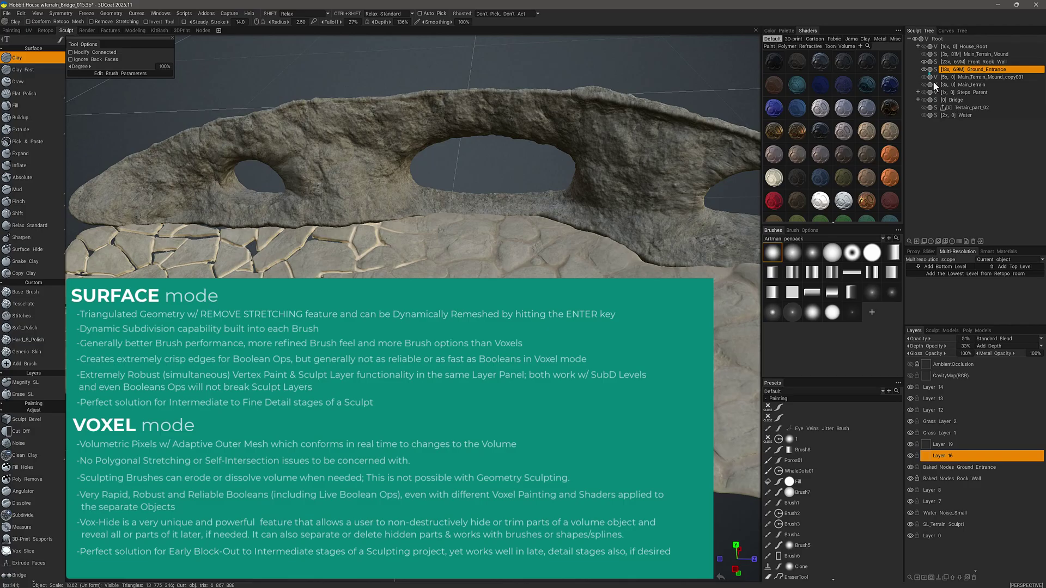
{"action": "mouse_move", "coordinate": [859, 137]}
{"action": "scroll", "coordinate": [413, 158], "scroll_direction": "up", "scroll_amount": 5}
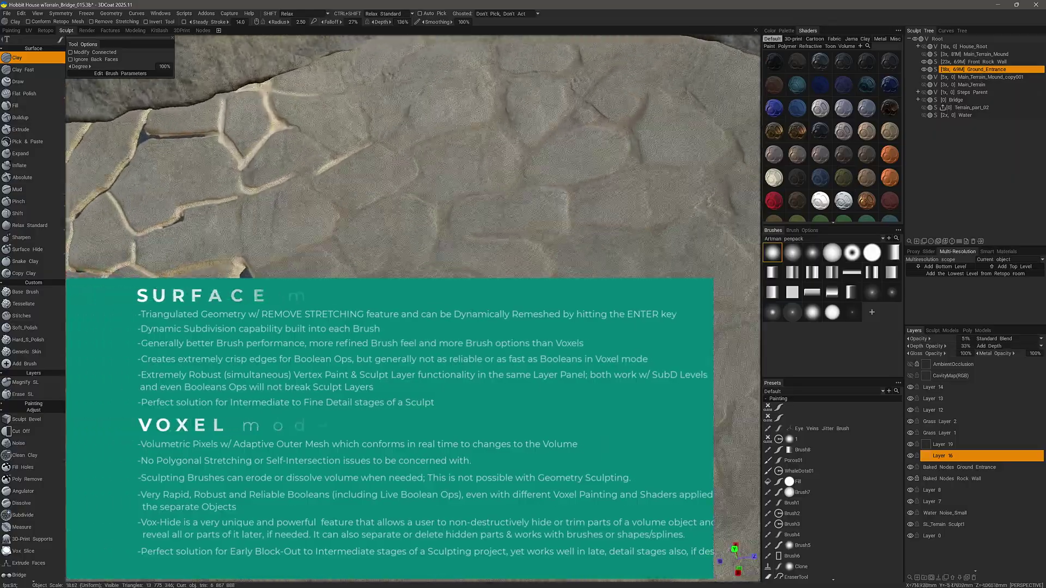
{"action": "scroll", "coordinate": [327, 439], "scroll_direction": "up", "scroll_amount": 4}
{"action": "mouse_move", "coordinate": [479, 418]}
{"action": "left_mouse_down", "text": "alt"}
{"action": "mouse_move", "coordinate": [502, 415]}
{"action": "mouse_move", "coordinate": [547, 361]}
{"action": "left_mouse_up", "text": "alt"}
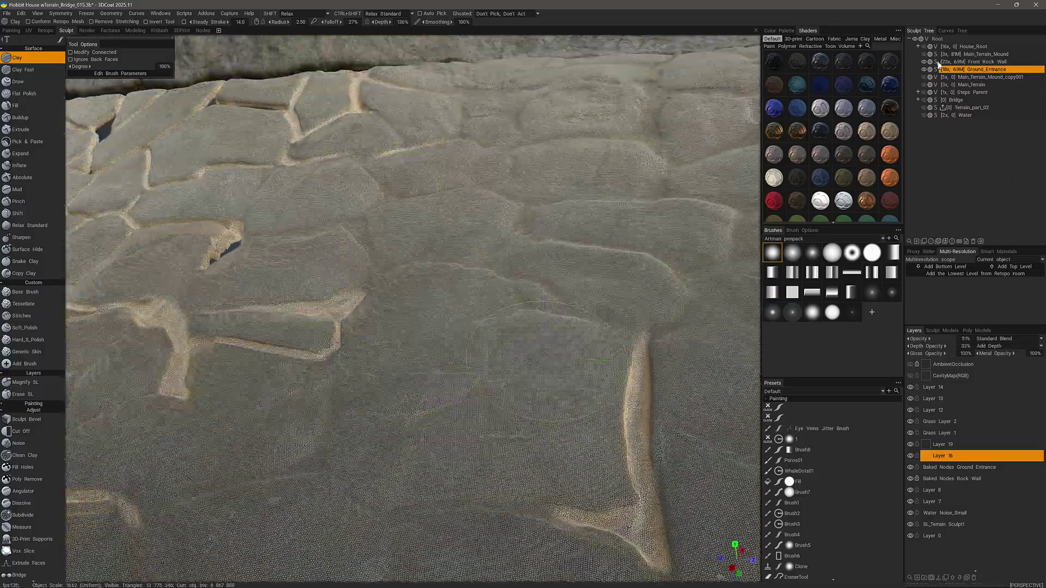
{"action": "left_click", "coordinate": [954, 70]}
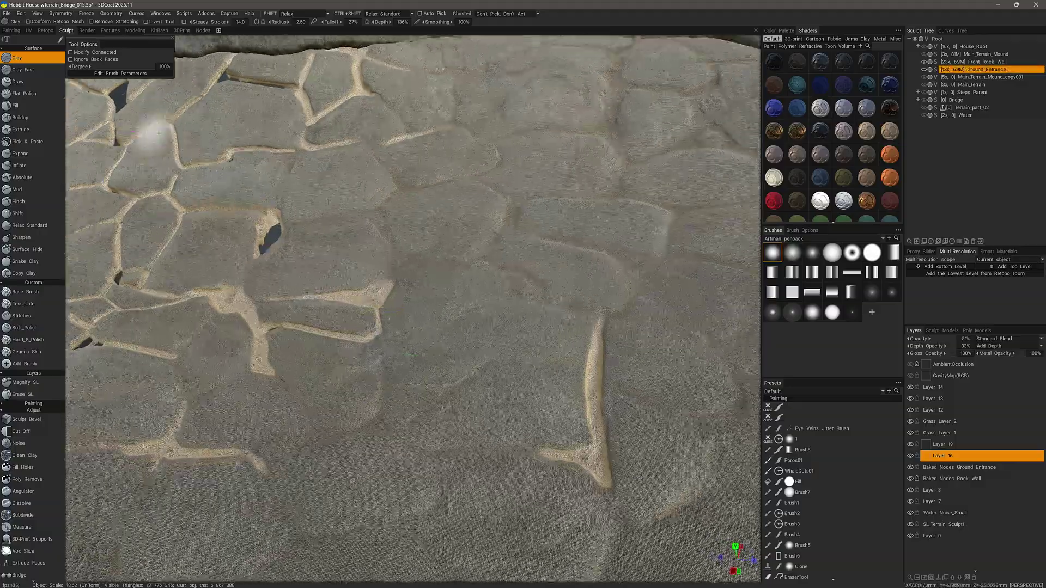
{"action": "left_click_drag", "start_coordinate": [533, 407], "coordinate": [491, 420], "text": "alt"}
{"action": "right_click_drag", "start_coordinate": [491, 420], "coordinate": [299, 227], "text": "alt"}
{"action": "left_click_drag", "start_coordinate": [299, 226], "coordinate": [373, 241], "text": "alt"}
{"action": "middle_click_drag", "start_coordinate": [372, 239], "coordinate": [603, 473]}
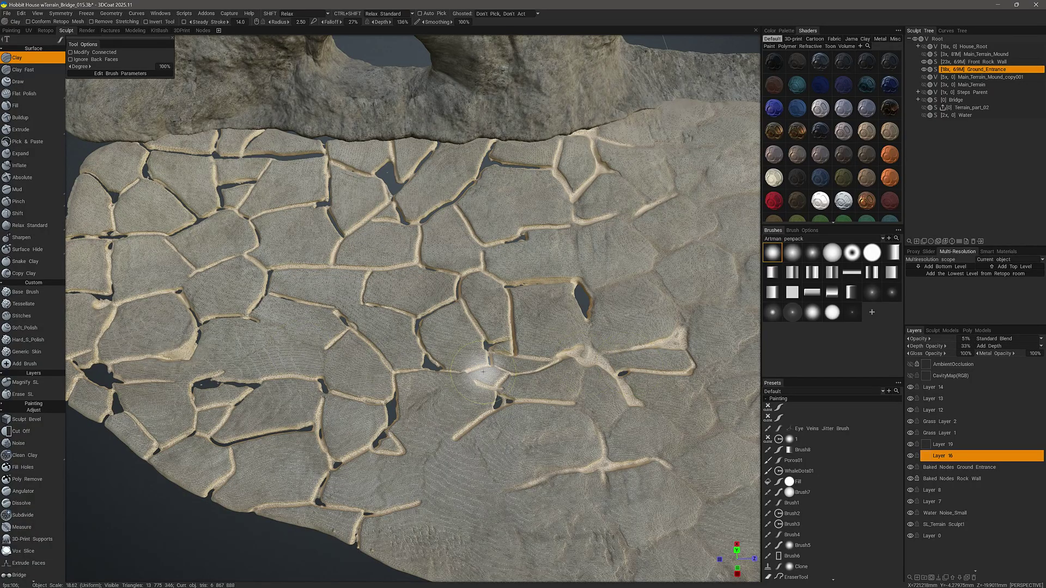
{"action": "left_click", "coordinate": [951, 70]}
{"action": "left_click_drag", "start_coordinate": [534, 304], "coordinate": [586, 321], "text": "alt"}
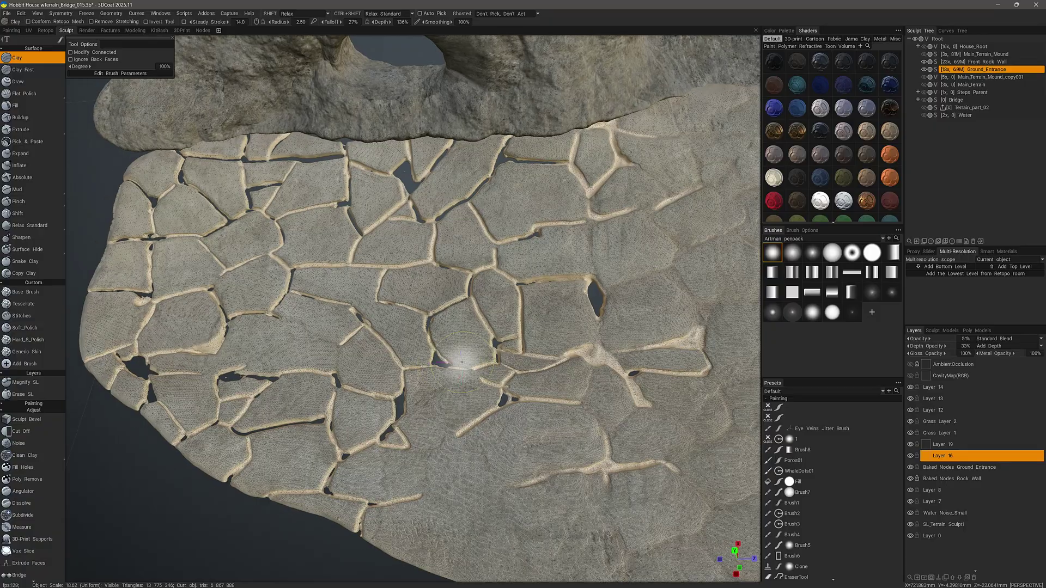
Step: Try to carve into the thick joint between the stones near the middle of the ground with the inverted surface Draw brush
{"action": "left_click", "coordinate": [24, 82]}
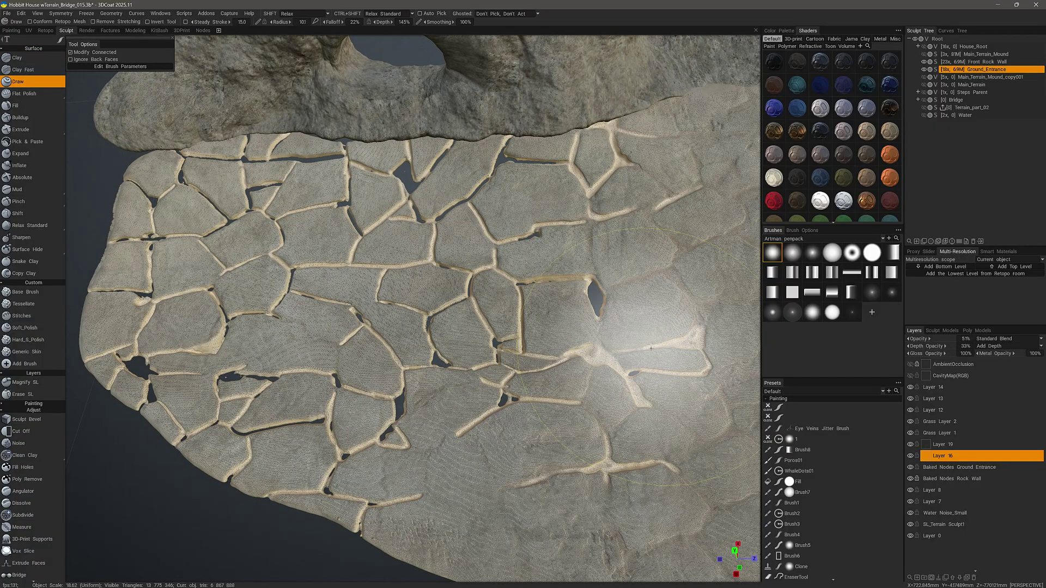
{"action": "right_click_drag", "start_coordinate": [590, 352], "coordinate": [627, 353]}
{"action": "left_click_drag", "start_coordinate": [590, 352], "coordinate": [583, 368], "text": "alt"}
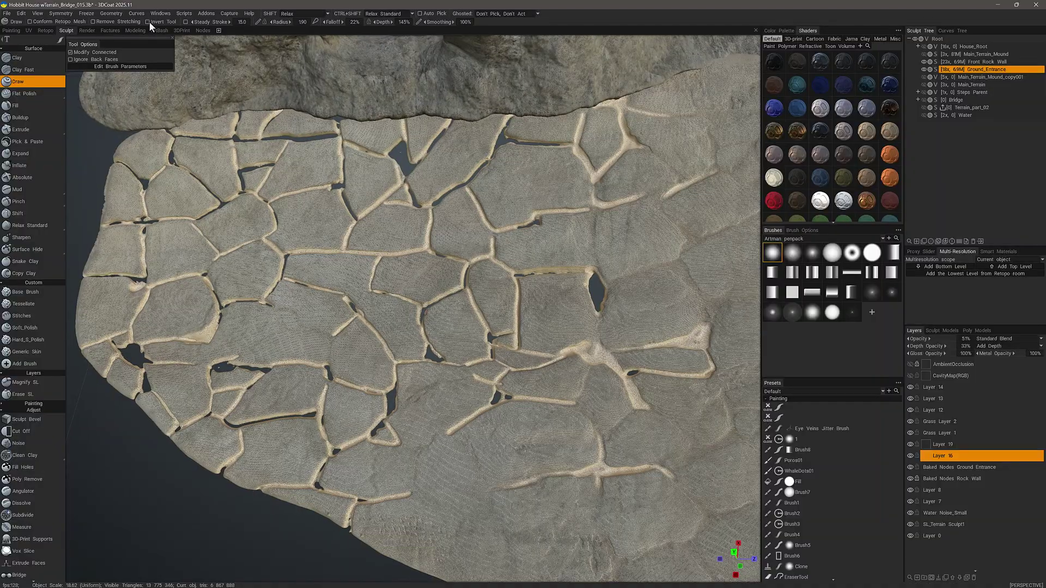
{"action": "left_click", "coordinate": [148, 22]}
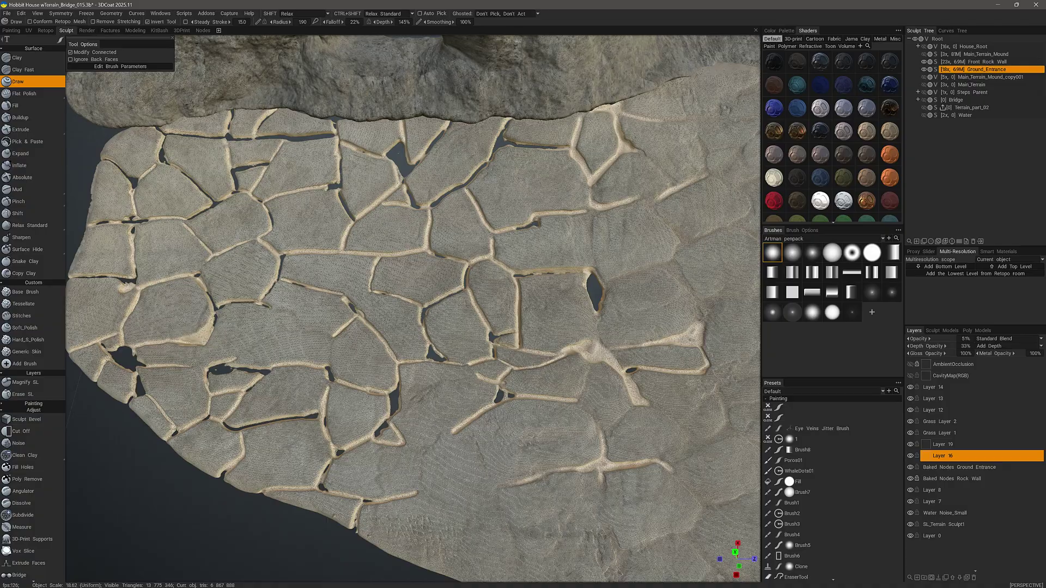
{"action": "scroll", "coordinate": [560, 268], "scroll_direction": "up", "scroll_amount": 5}
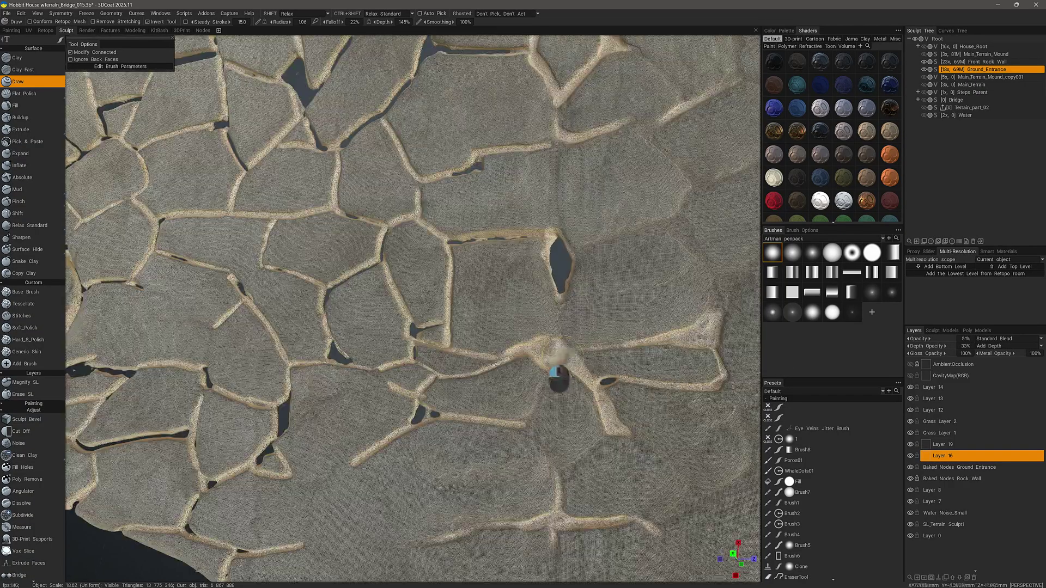
{"action": "left_click_drag", "start_coordinate": [562, 360], "coordinate": [544, 358]}
{"action": "scroll", "coordinate": [310, 406], "scroll_direction": "down", "scroll_amount": 4}
{"action": "scroll", "coordinate": [307, 376], "scroll_direction": "up", "scroll_amount": 5}
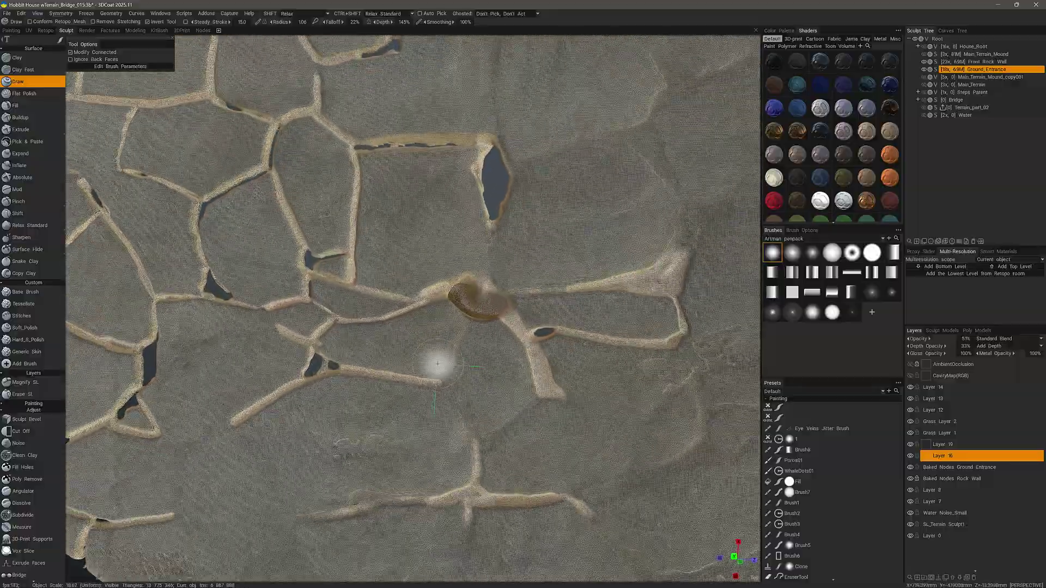
{"action": "mouse_move", "coordinate": [437, 364]}
{"action": "middle_mouse_down"}
{"action": "mouse_move", "coordinate": [427, 350]}
{"action": "mouse_move", "coordinate": [409, 432]}
{"action": "mouse_move", "coordinate": [388, 334]}
{"action": "mouse_move", "coordinate": [311, 213]}
{"action": "mouse_move", "coordinate": [441, 318]}
{"action": "mouse_move", "coordinate": [422, 301]}
{"action": "mouse_move", "coordinate": [546, 375]}
{"action": "mouse_move", "coordinate": [526, 354]}
{"action": "mouse_move", "coordinate": [504, 363]}
{"action": "middle_mouse_up"}
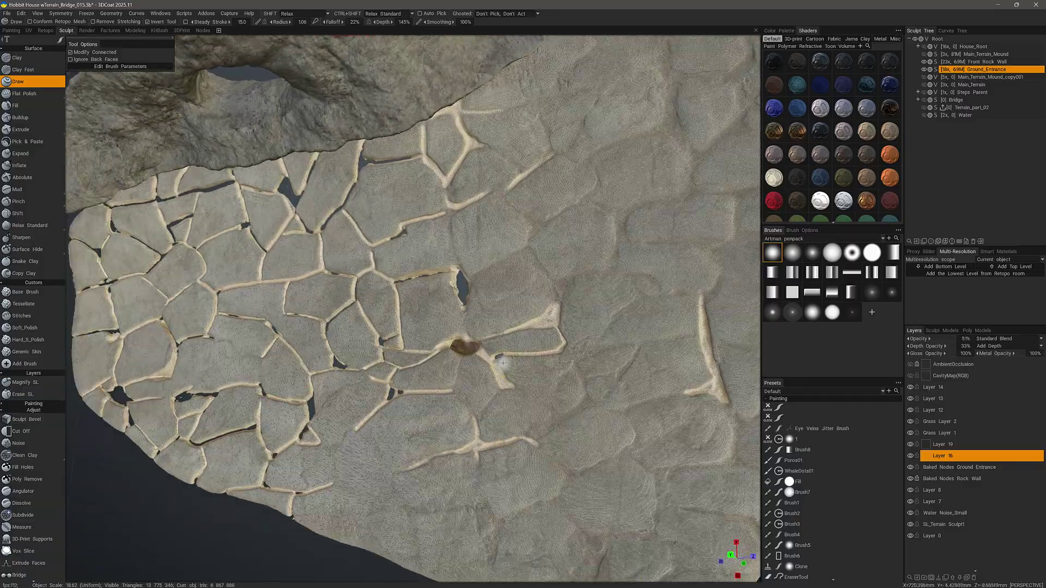
Step: Convert the Ground_Entrance volume from surface mode to voxel mode with the proposed poly count and paint depth
{"action": "mouse_move", "coordinate": [547, 399]}
{"action": "middle_mouse_down"}
{"action": "mouse_move", "coordinate": [531, 382]}
{"action": "mouse_move", "coordinate": [537, 370]}
{"action": "middle_mouse_up"}
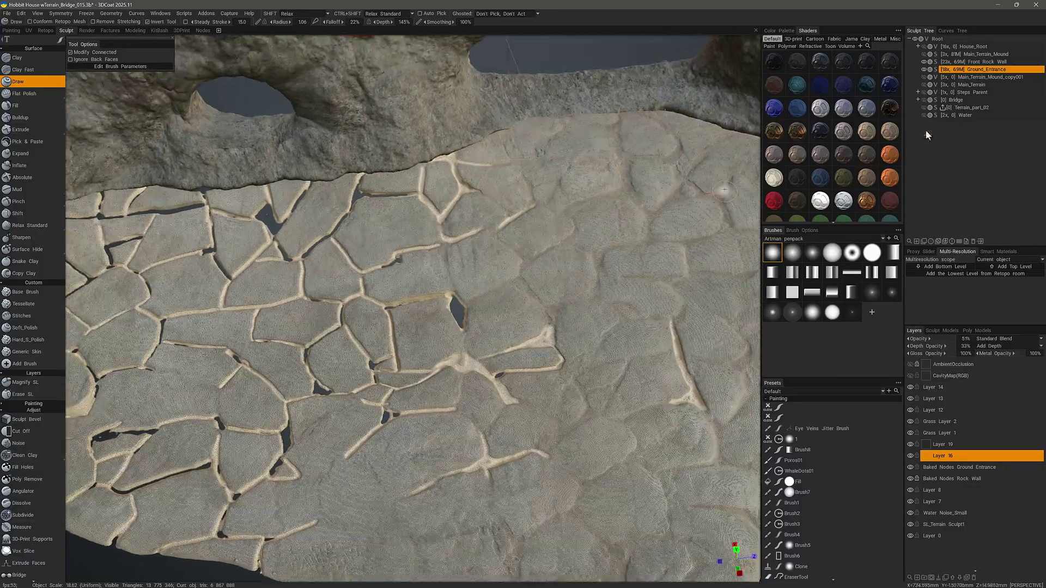
{"action": "left_click", "coordinate": [936, 70]}
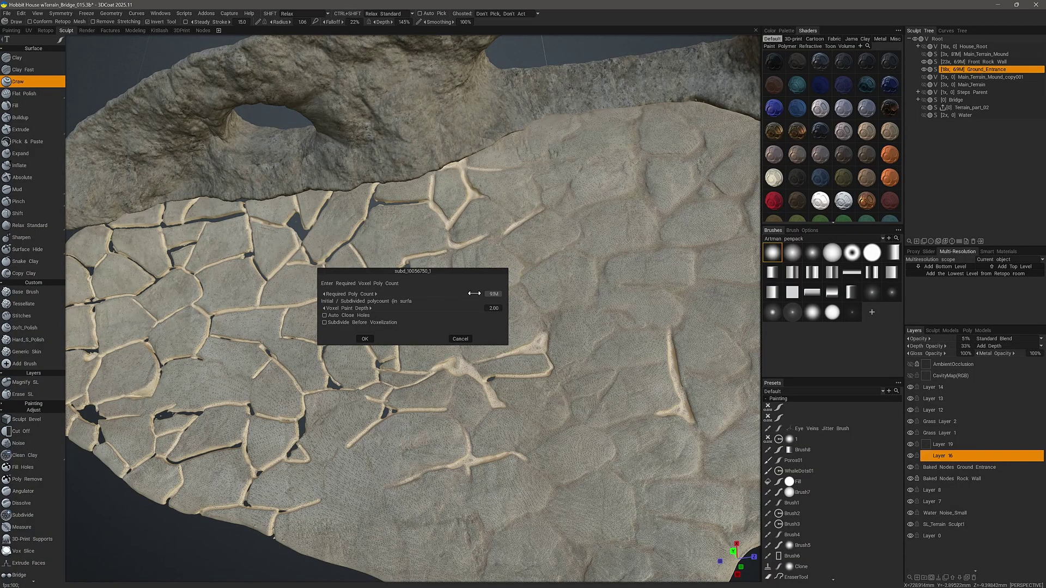
{"action": "left_click", "coordinate": [365, 339]}
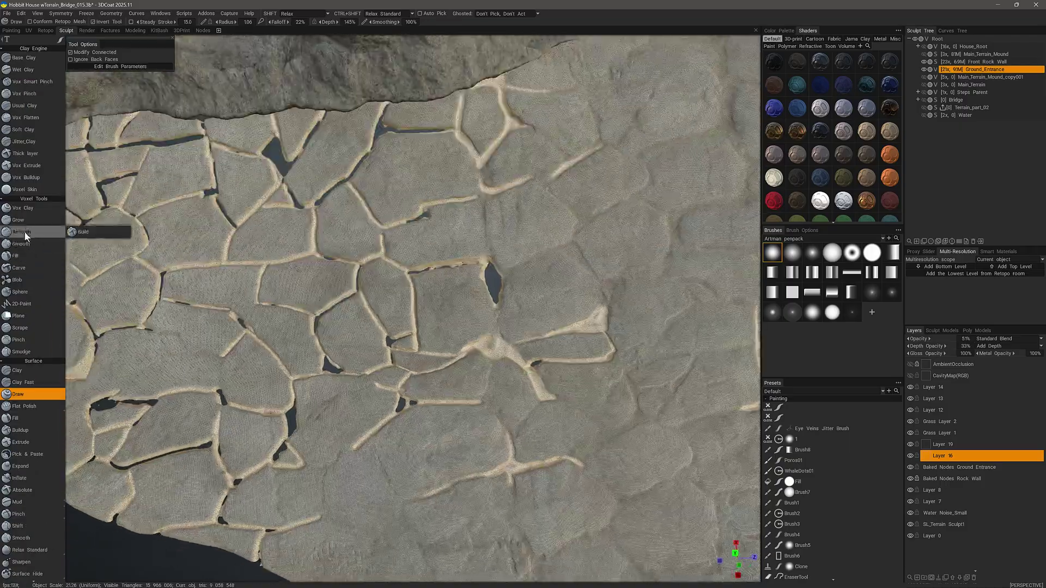
Step: Erode the joint leading to the open gap near the middle of the stones with the voxel Airbrush set to invert
{"action": "left_click", "coordinate": [28, 231]}
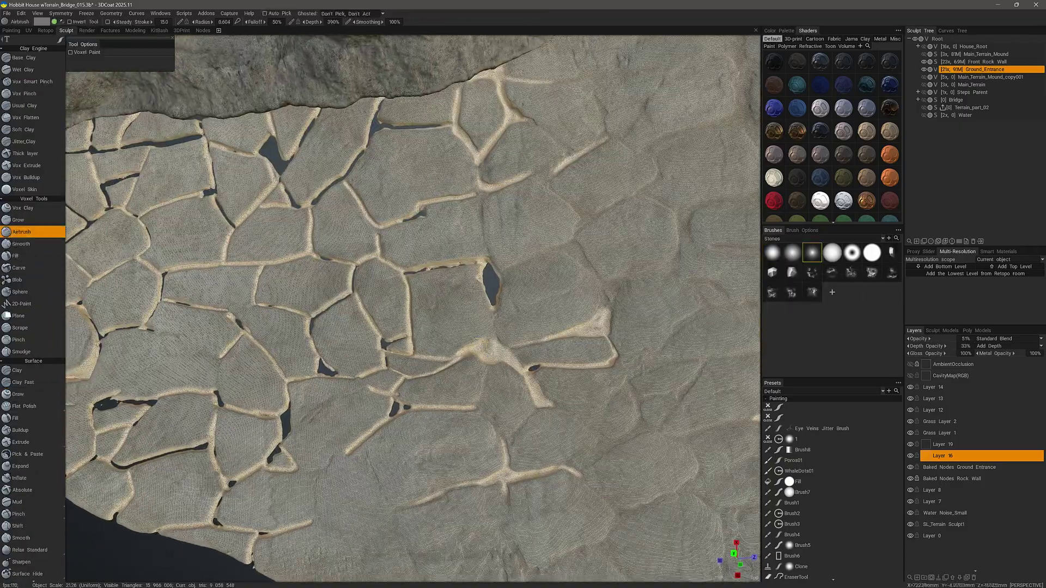
{"action": "scroll", "coordinate": [523, 340], "scroll_direction": "down", "scroll_amount": 3}
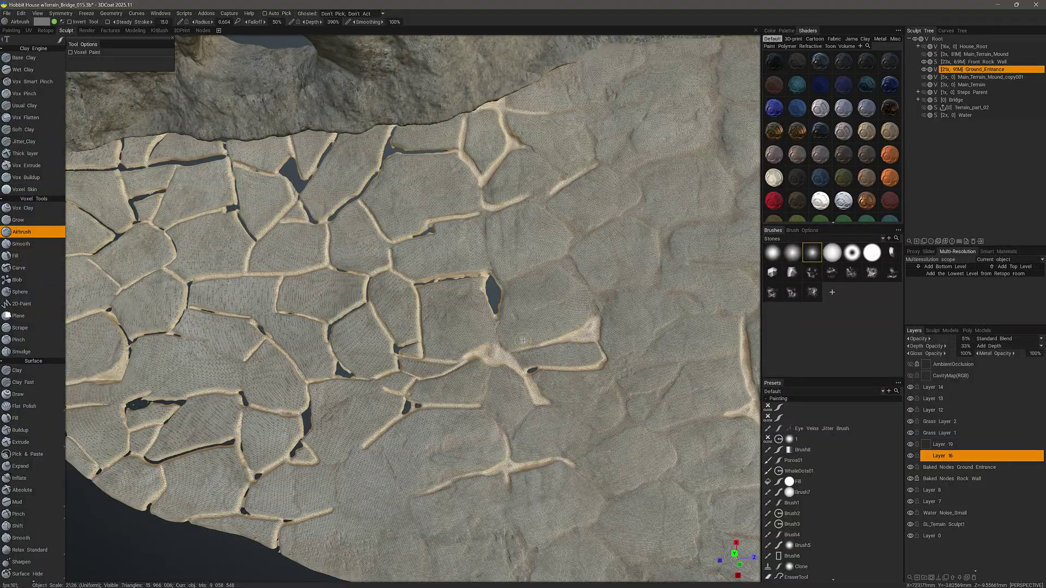
{"action": "scroll", "coordinate": [523, 341], "scroll_direction": "down", "scroll_amount": 2}
{"action": "scroll", "coordinate": [518, 305], "scroll_direction": "up", "scroll_amount": 2}
{"action": "middle_click_drag", "start_coordinate": [468, 217], "coordinate": [479, 265]}
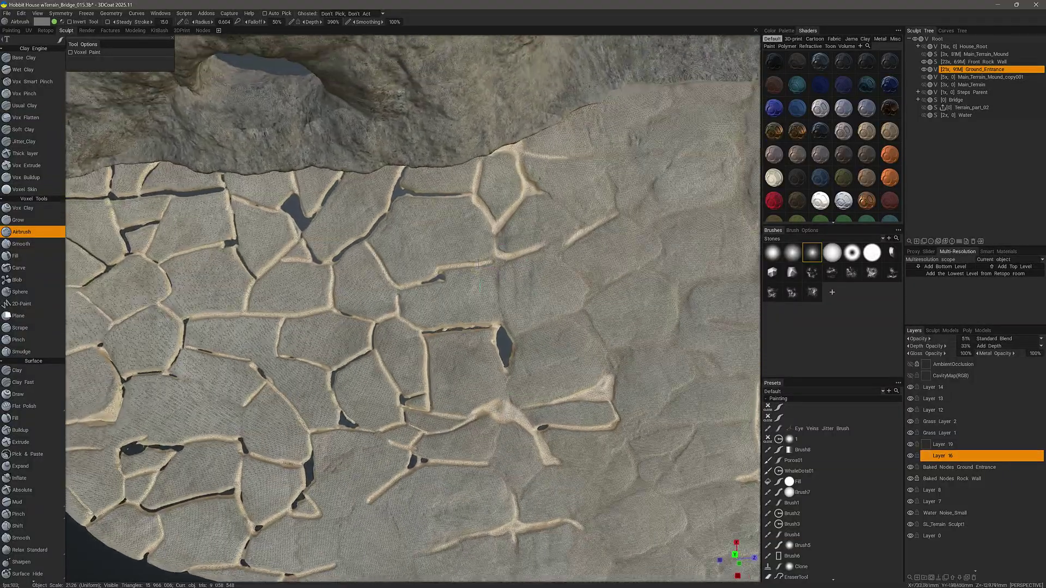
{"action": "scroll", "coordinate": [480, 265], "scroll_direction": "up", "scroll_amount": 2}
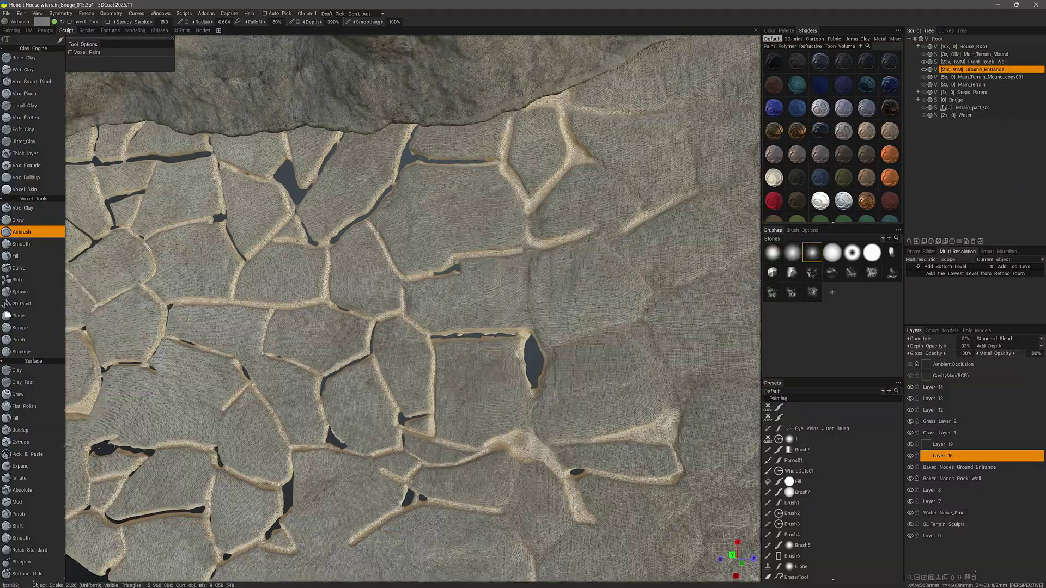
{"action": "middle_click_drag", "start_coordinate": [479, 305], "coordinate": [445, 335]}
{"action": "left_click", "coordinate": [70, 22]}
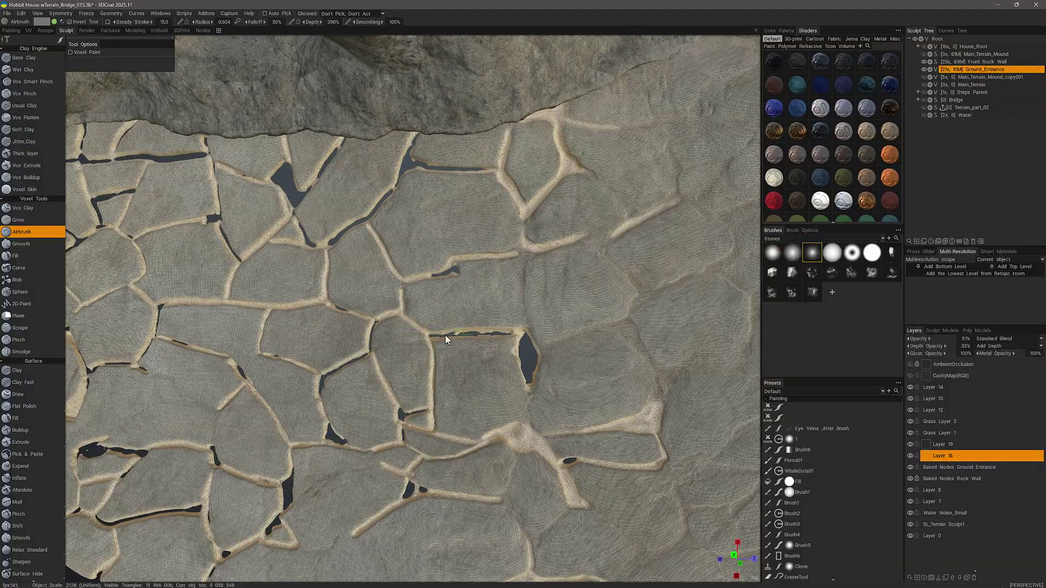
{"action": "left_click_drag", "start_coordinate": [515, 333], "coordinate": [528, 343]}
{"action": "mouse_move", "coordinate": [508, 332]}
{"action": "middle_mouse_down"}
{"action": "mouse_move", "coordinate": [408, 333]}
{"action": "mouse_move", "coordinate": [493, 313]}
{"action": "mouse_move", "coordinate": [479, 304]}
{"action": "middle_mouse_up"}
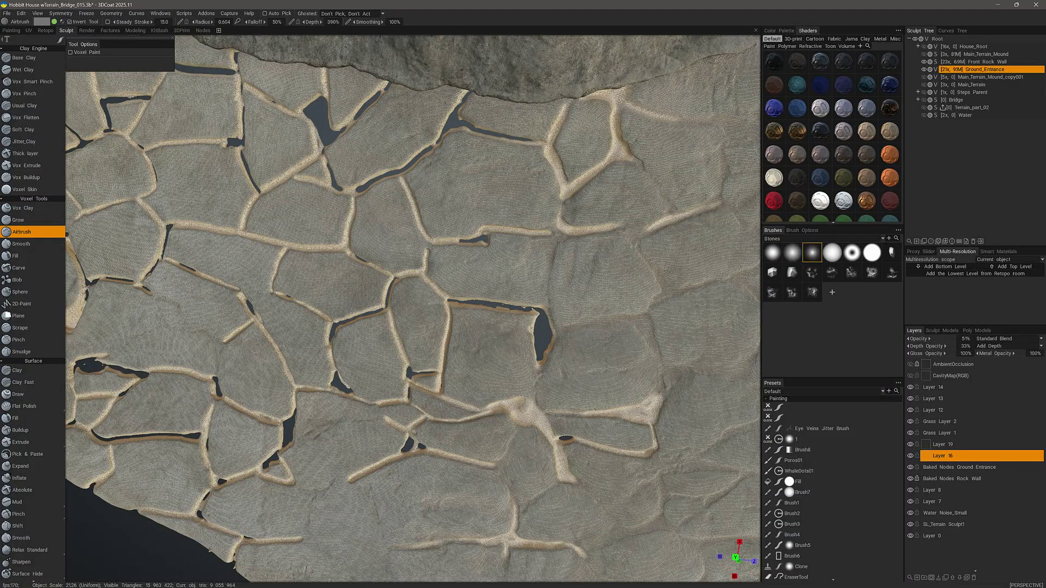
{"action": "left_click_drag", "start_coordinate": [505, 309], "coordinate": [520, 311]}
Step: Toggle to orthographic projection and erode the wide triangular joint corner beside the central stones with the inverted Airbrush
{"action": "right_click_drag", "start_coordinate": [471, 346], "coordinate": [77, 410], "text": "alt"}
{"action": "left_click_drag", "start_coordinate": [76, 409], "coordinate": [139, 380], "text": "alt"}
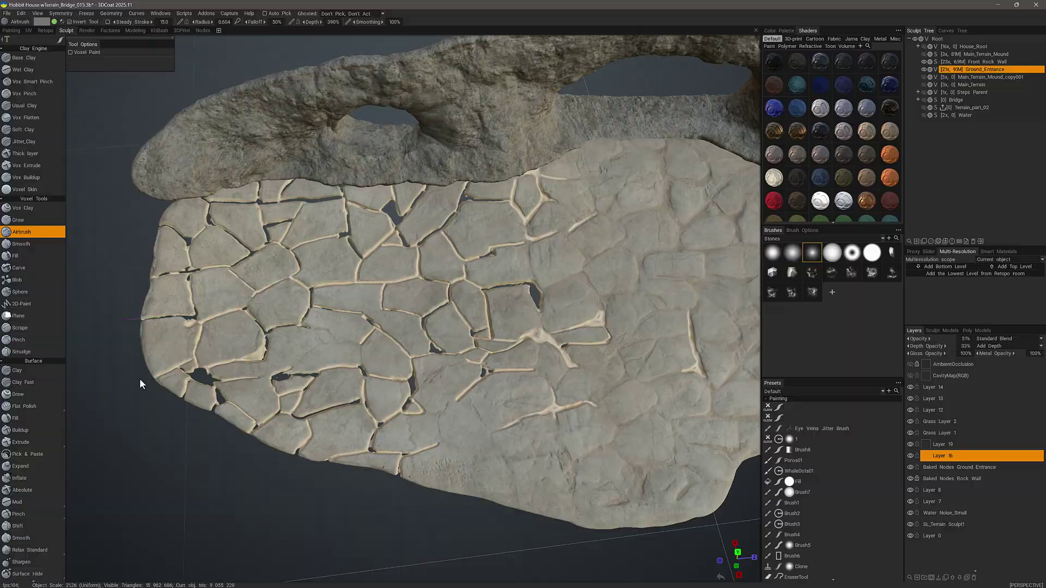
{"action": "mouse_move", "coordinate": [207, 443]}
{"action": "middle_mouse_down"}
{"action": "mouse_move", "coordinate": [198, 434]}
{"action": "mouse_move", "coordinate": [195, 447]}
{"action": "mouse_move", "coordinate": [211, 443]}
{"action": "middle_mouse_up"}
{"action": "right_click_drag", "start_coordinate": [384, 429], "coordinate": [524, 359], "text": "alt"}
{"action": "left_click_drag", "start_coordinate": [524, 360], "coordinate": [515, 321], "text": "alt"}
{"action": "middle_click_drag", "start_coordinate": [515, 321], "coordinate": [473, 291], "text": "alt"}
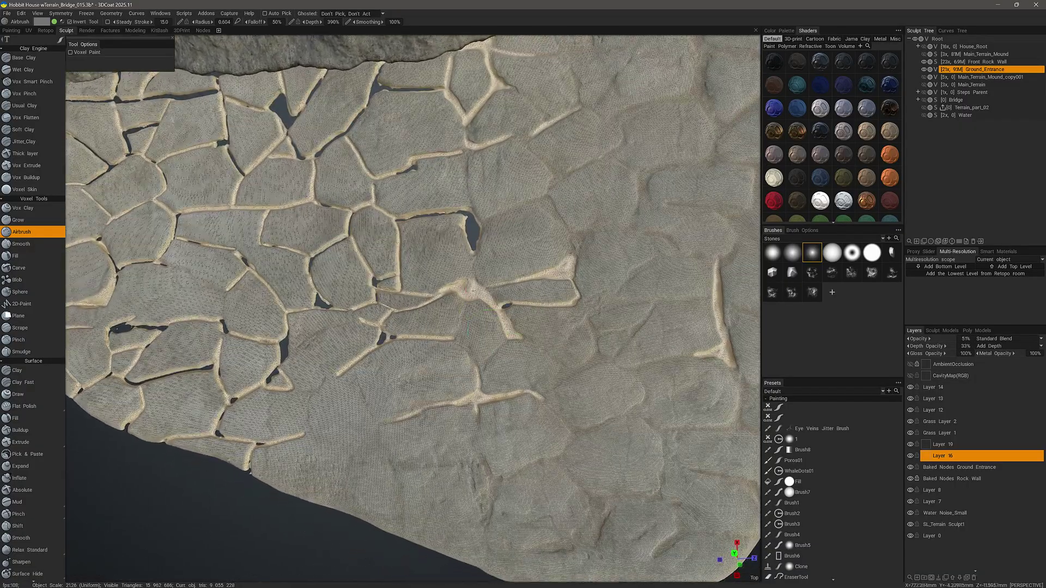
{"action": "key", "text": "KP_5"}
{"action": "left_click_drag", "start_coordinate": [588, 255], "coordinate": [570, 270]}
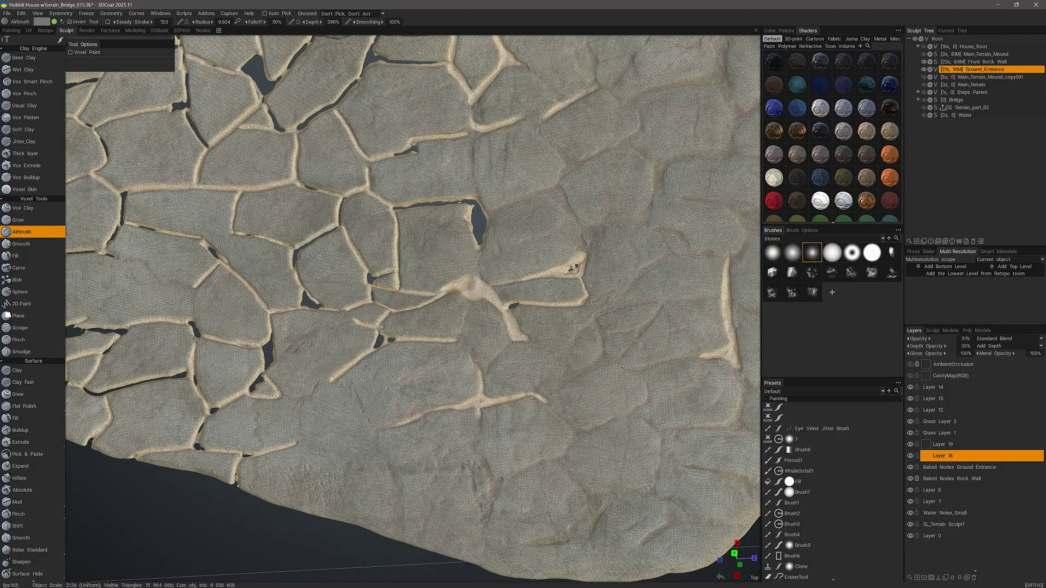
Step: Open the navigation customization settings and review the assigned camera actions and key combinations
{"action": "left_click", "coordinate": [748, 31]}
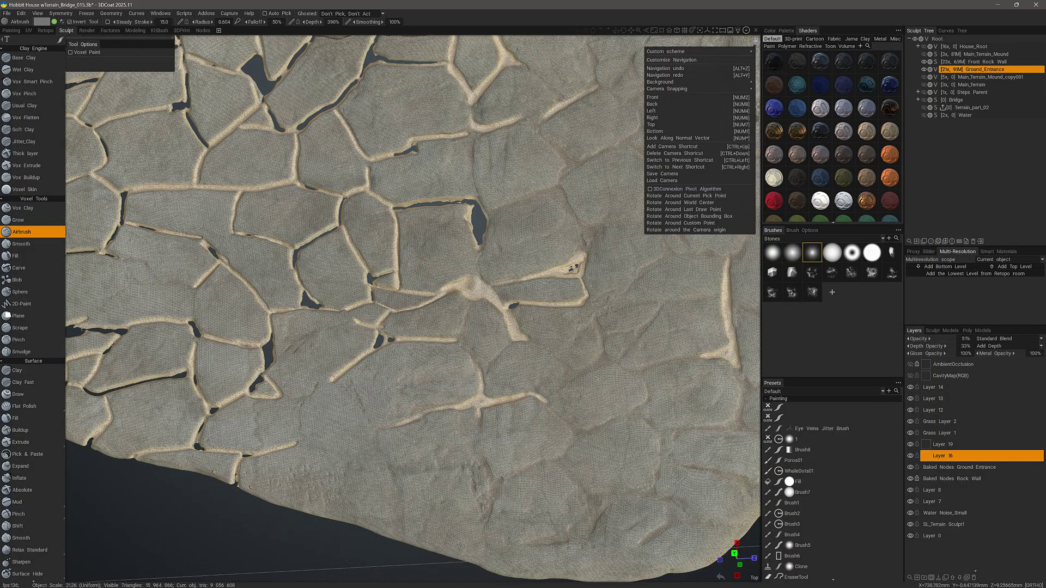
{"action": "left_click", "coordinate": [684, 61]}
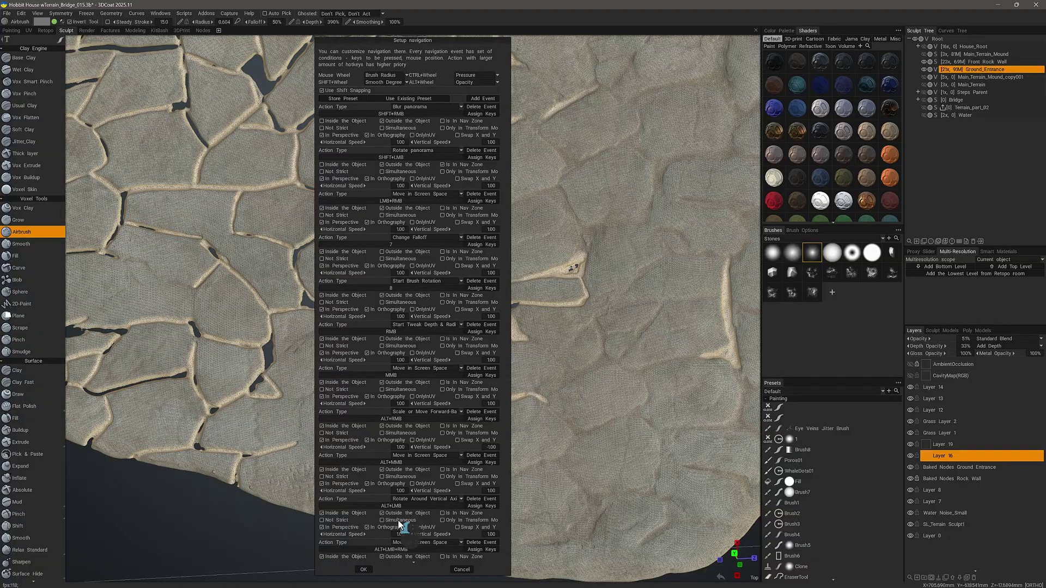
{"action": "scroll", "coordinate": [403, 480], "scroll_direction": "down", "scroll_amount": 2}
{"action": "scroll", "coordinate": [401, 477], "scroll_direction": "down", "scroll_amount": 3}
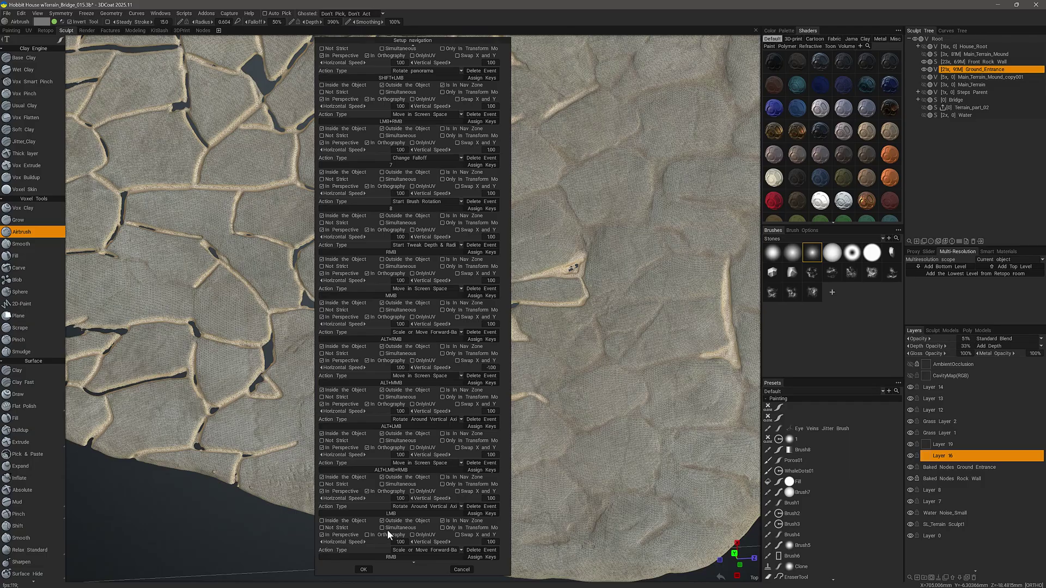
{"action": "left_click", "coordinate": [363, 569]}
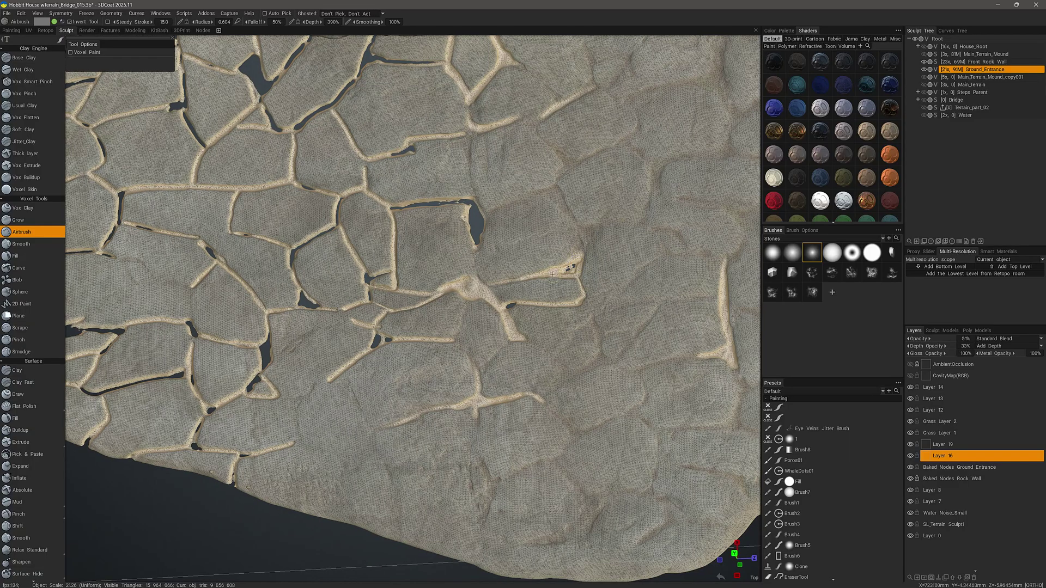
Step: Erode the joint from the triangular corner back toward the thick central junction with the inverted Airbrush
{"action": "middle_click_drag", "start_coordinate": [552, 274], "coordinate": [537, 349]}
{"action": "key", "text": "5"}
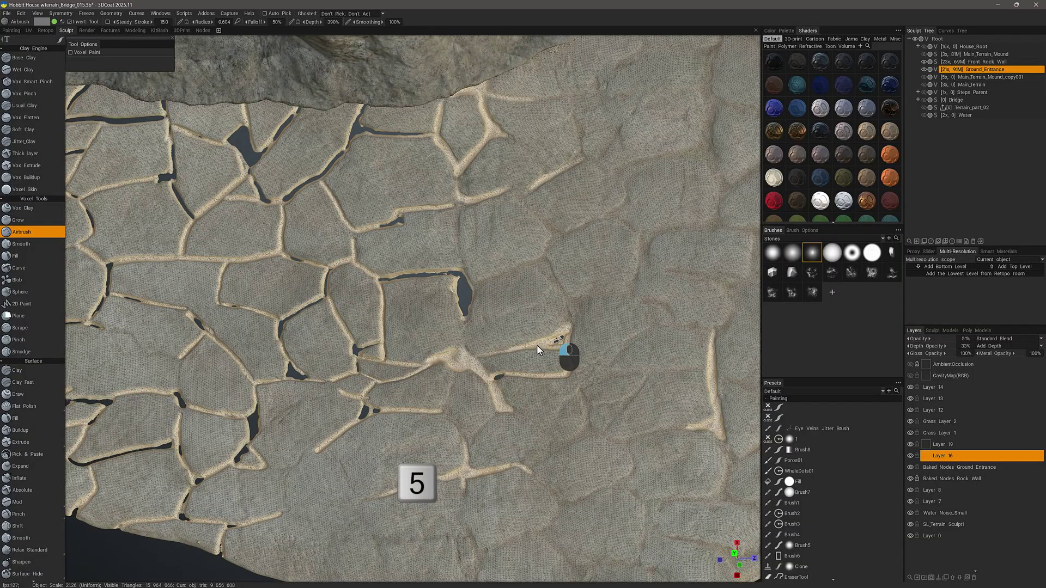
{"action": "left_click_drag", "start_coordinate": [557, 340], "coordinate": [506, 349]}
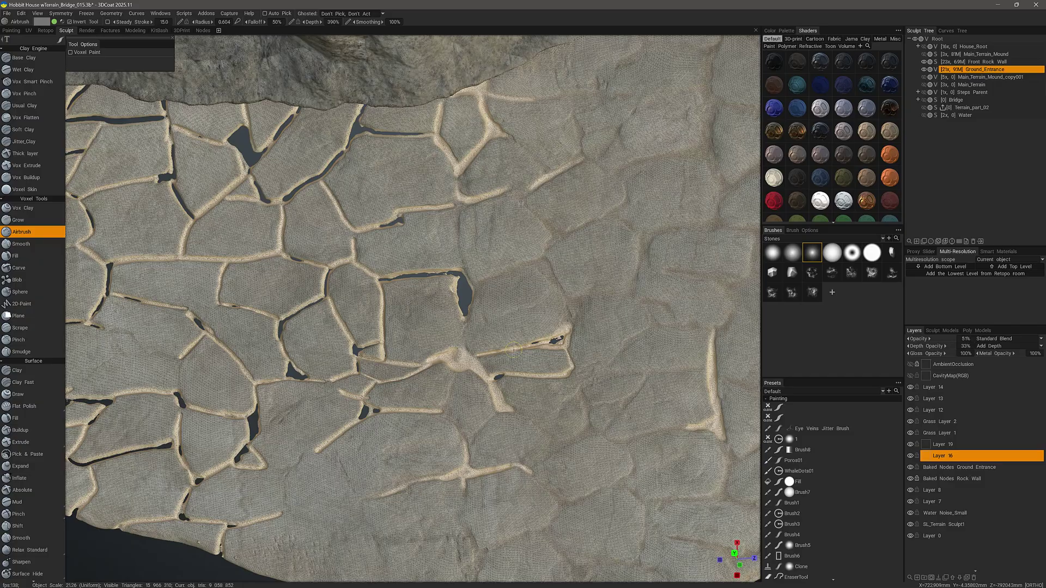
{"action": "mouse_move", "coordinate": [544, 343]}
{"action": "left_mouse_down"}
{"action": "mouse_move", "coordinate": [507, 349]}
{"action": "mouse_move", "coordinate": [515, 347]}
{"action": "left_mouse_up"}
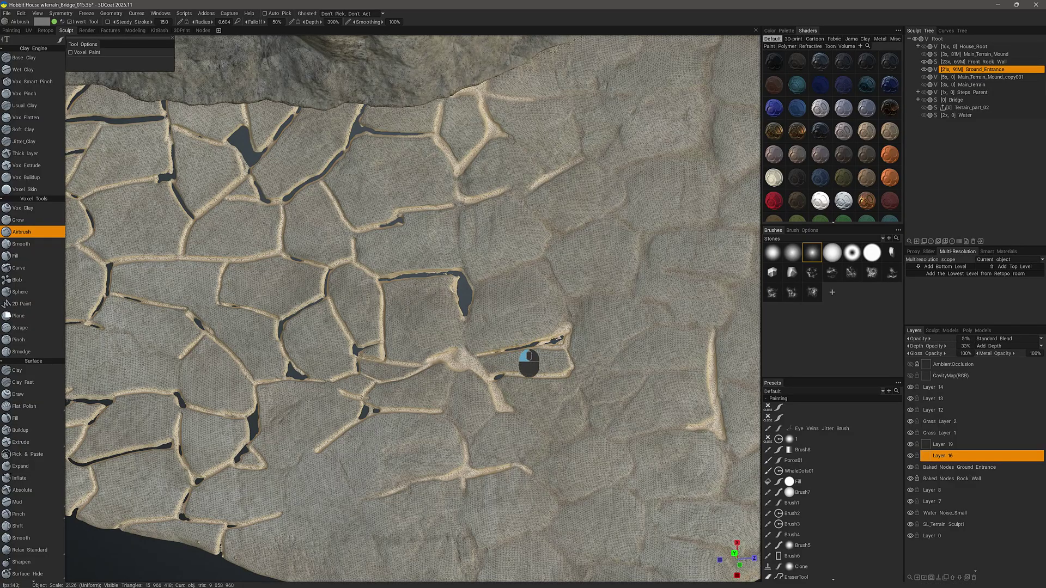
{"action": "left_click", "coordinate": [485, 354]}
{"action": "left_click", "coordinate": [482, 361]}
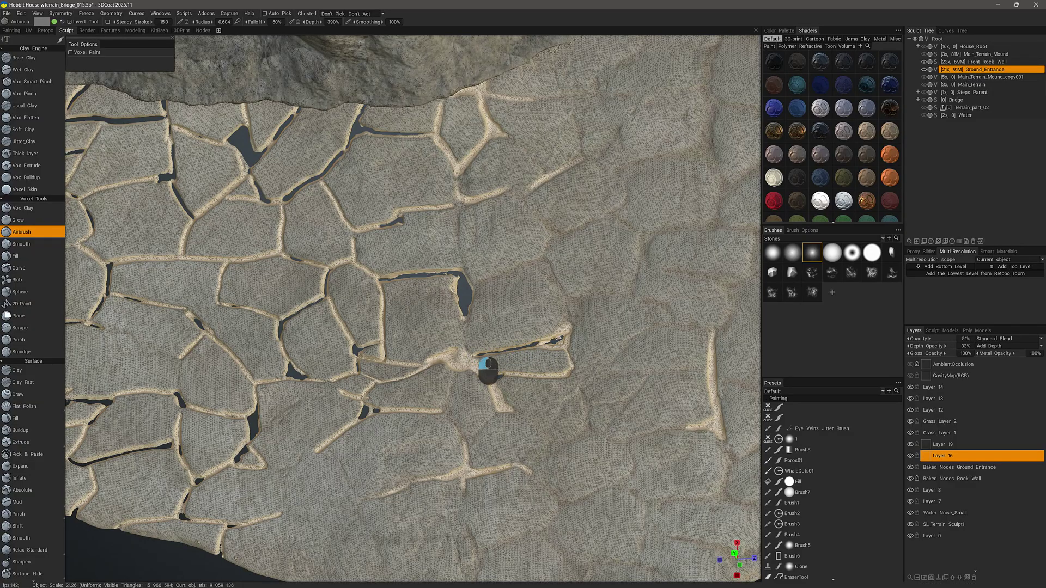
{"action": "left_click", "coordinate": [487, 361]}
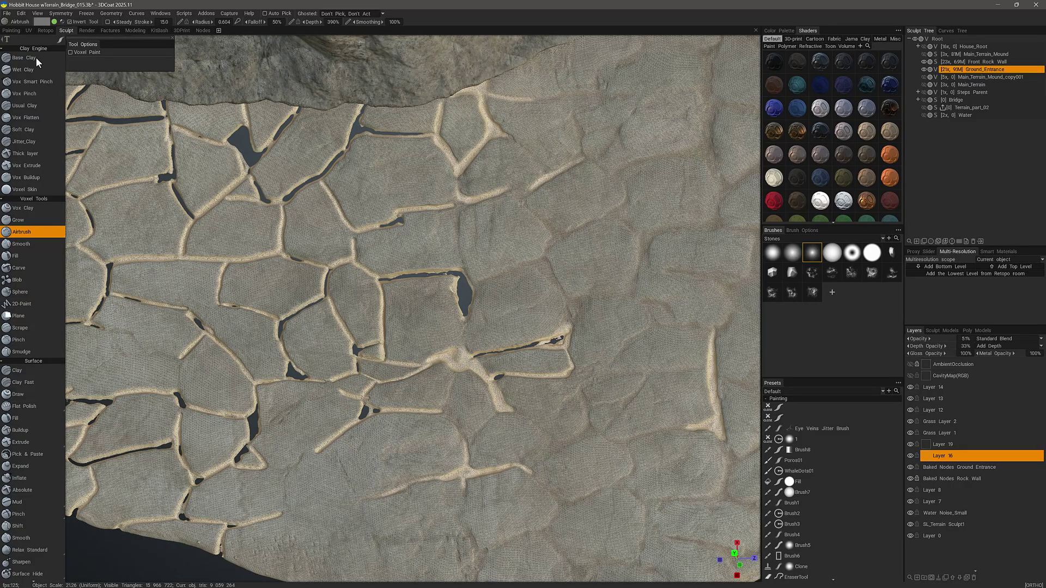
Step: Erode the central junction and its lower branch, widen the triangular corner gap, and extend new cracks into the uncut stone
{"action": "left_click", "coordinate": [60, 41]}
{"action": "left_click_drag", "start_coordinate": [485, 368], "coordinate": [430, 361]}
{"action": "left_click_drag", "start_coordinate": [487, 371], "coordinate": [501, 407]}
{"action": "left_click_drag", "start_coordinate": [545, 342], "coordinate": [567, 338]}
{"action": "mouse_move", "coordinate": [651, 332]}
{"action": "left_mouse_down"}
{"action": "mouse_move", "coordinate": [602, 371]}
{"action": "mouse_move", "coordinate": [593, 439]}
{"action": "mouse_move", "coordinate": [556, 444]}
{"action": "mouse_move", "coordinate": [526, 422]}
{"action": "left_mouse_up"}
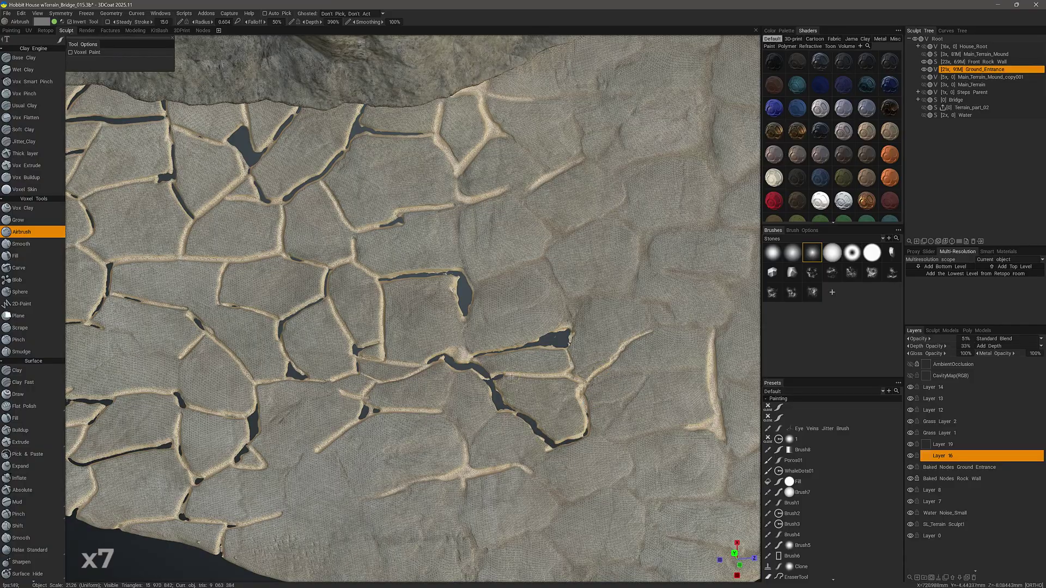
Step: Erode the short joint between the lower stones and the branching joints around the small stone below the wall's crest with the inverted Airbrush
{"action": "mouse_move", "coordinate": [507, 375]}
{"action": "left_mouse_down"}
{"action": "mouse_move", "coordinate": [560, 393]}
{"action": "mouse_move", "coordinate": [555, 342]}
{"action": "mouse_move", "coordinate": [575, 384]}
{"action": "left_mouse_up"}
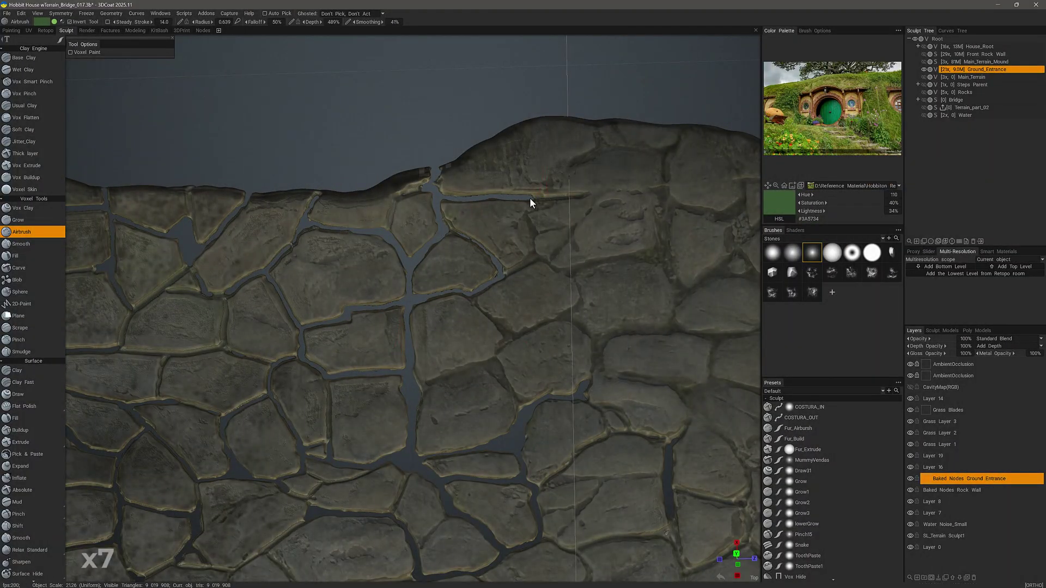
{"action": "mouse_move", "coordinate": [531, 203]}
{"action": "left_mouse_down"}
{"action": "mouse_move", "coordinate": [591, 205]}
{"action": "mouse_move", "coordinate": [537, 218]}
{"action": "mouse_move", "coordinate": [530, 276]}
{"action": "mouse_move", "coordinate": [550, 254]}
{"action": "left_mouse_up"}
{"action": "mouse_move", "coordinate": [447, 234]}
{"action": "left_mouse_down"}
{"action": "mouse_move", "coordinate": [460, 240]}
{"action": "mouse_move", "coordinate": [447, 234]}
{"action": "left_mouse_up"}
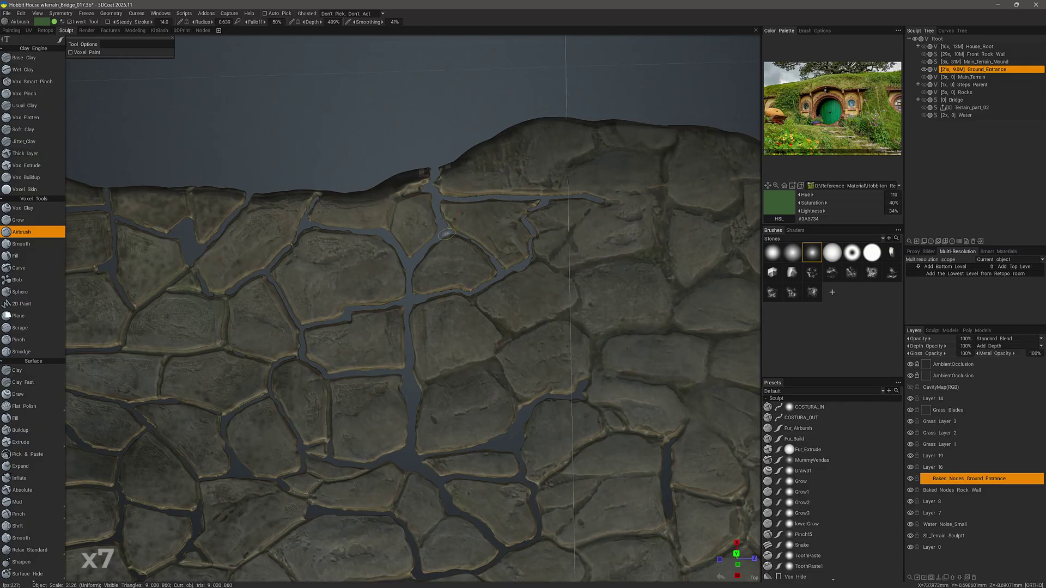
{"action": "mouse_move", "coordinate": [581, 217]}
{"action": "left_mouse_down"}
{"action": "mouse_move", "coordinate": [555, 273]}
{"action": "mouse_move", "coordinate": [601, 212]}
{"action": "mouse_move", "coordinate": [555, 258]}
{"action": "left_mouse_up"}
{"action": "right_click_drag", "start_coordinate": [484, 221], "coordinate": [489, 234]}
Step: Extend the horizontal joint beneath the crest and erode two joints running down from the crest's edge around the neighbouring stones
{"action": "left_click_drag", "start_coordinate": [601, 198], "coordinate": [664, 195]}
{"action": "mouse_move", "coordinate": [685, 133]}
{"action": "left_mouse_down"}
{"action": "mouse_move", "coordinate": [670, 196]}
{"action": "mouse_move", "coordinate": [666, 178]}
{"action": "mouse_move", "coordinate": [597, 210]}
{"action": "mouse_move", "coordinate": [557, 257]}
{"action": "left_mouse_up"}
{"action": "mouse_move", "coordinate": [664, 202]}
{"action": "left_mouse_down"}
{"action": "mouse_move", "coordinate": [659, 250]}
{"action": "mouse_move", "coordinate": [559, 272]}
{"action": "mouse_move", "coordinate": [631, 269]}
{"action": "left_mouse_up"}
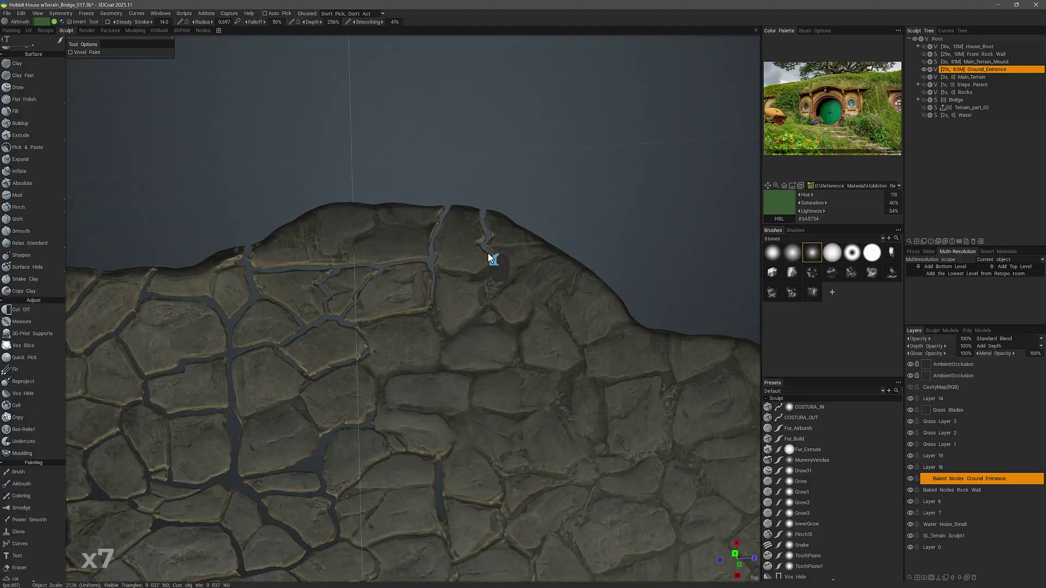
{"action": "mouse_move", "coordinate": [490, 257]}
{"action": "left_mouse_down"}
{"action": "mouse_move", "coordinate": [460, 287]}
{"action": "mouse_move", "coordinate": [495, 278]}
{"action": "left_mouse_up"}
{"action": "middle_click_drag", "start_coordinate": [495, 278], "coordinate": [570, 281]}
{"action": "mouse_move", "coordinate": [485, 313]}
{"action": "left_mouse_down"}
{"action": "mouse_move", "coordinate": [436, 326]}
{"action": "mouse_move", "coordinate": [498, 316]}
{"action": "mouse_move", "coordinate": [514, 335]}
{"action": "left_mouse_up"}
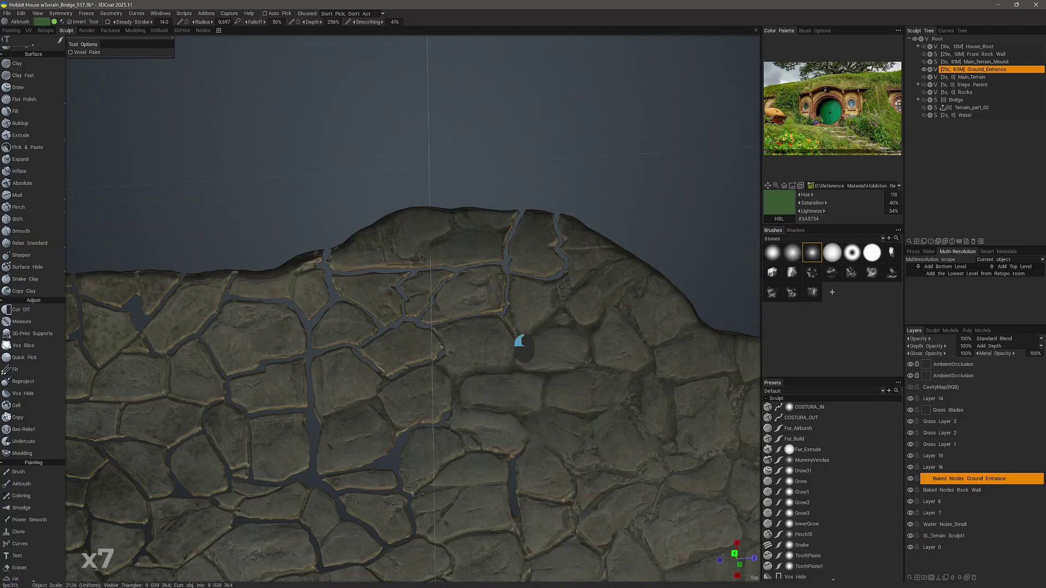
{"action": "mouse_move", "coordinate": [559, 278]}
{"action": "left_mouse_down"}
{"action": "mouse_move", "coordinate": [514, 334]}
{"action": "mouse_move", "coordinate": [556, 322]}
{"action": "mouse_move", "coordinate": [590, 334]}
{"action": "left_mouse_up"}
{"action": "left_click_drag", "start_coordinate": [663, 271], "coordinate": [656, 278]}
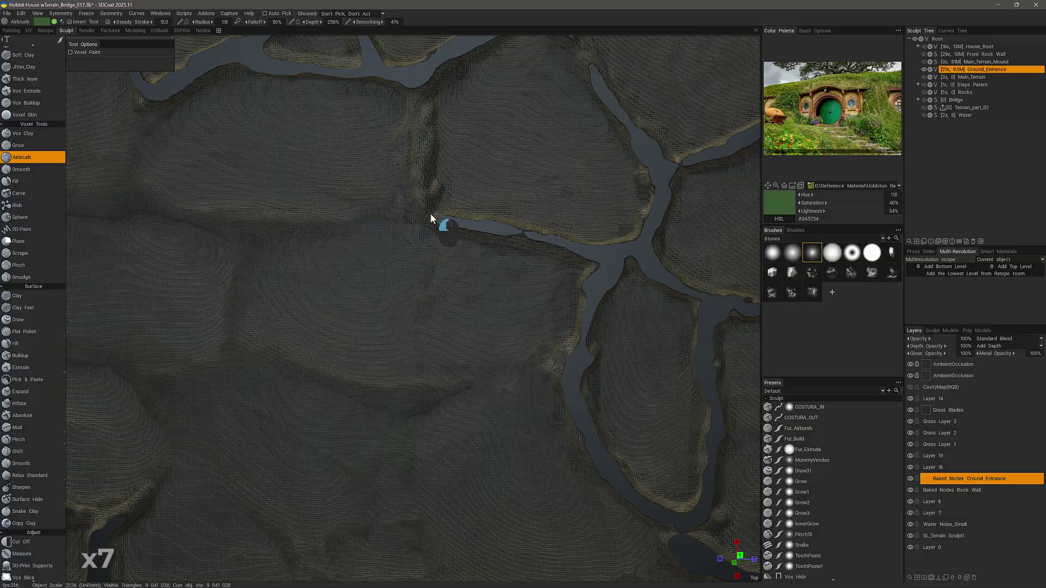
Step: Erode the joints on the crest's far slope, opening the vertical one through the outer edge and widening the slanted one
{"action": "mouse_move", "coordinate": [431, 218]}
{"action": "left_mouse_down"}
{"action": "mouse_move", "coordinate": [427, 180]}
{"action": "mouse_move", "coordinate": [434, 222]}
{"action": "left_mouse_up"}
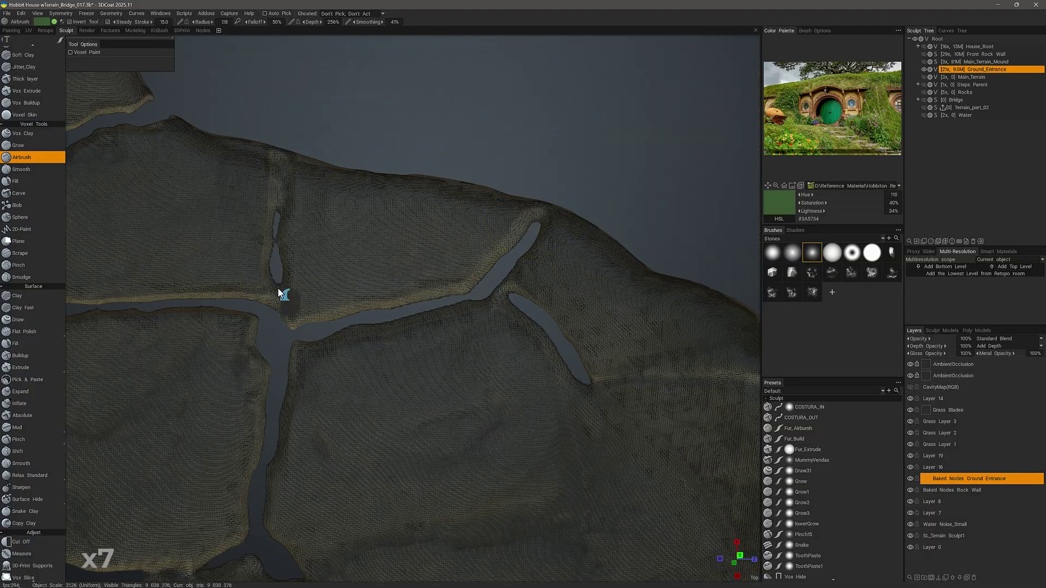
{"action": "mouse_move", "coordinate": [280, 293]}
{"action": "left_mouse_down"}
{"action": "mouse_move", "coordinate": [269, 145]}
{"action": "mouse_move", "coordinate": [275, 240]}
{"action": "mouse_move", "coordinate": [305, 182]}
{"action": "mouse_move", "coordinate": [277, 146]}
{"action": "left_mouse_up"}
{"action": "middle_click_drag", "start_coordinate": [568, 213], "coordinate": [505, 210]}
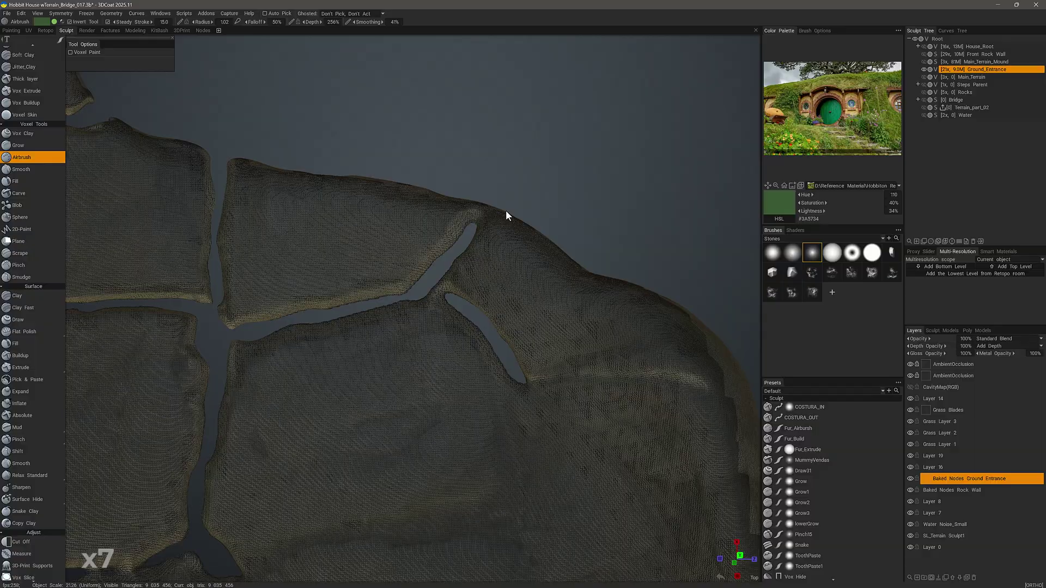
{"action": "middle_click_drag", "start_coordinate": [604, 186], "coordinate": [583, 186]}
{"action": "scroll", "coordinate": [584, 185], "scroll_direction": "down", "scroll_amount": 1}
{"action": "mouse_move", "coordinate": [437, 317]}
{"action": "left_mouse_down"}
{"action": "mouse_move", "coordinate": [435, 297]}
{"action": "mouse_move", "coordinate": [478, 217]}
{"action": "left_mouse_up"}
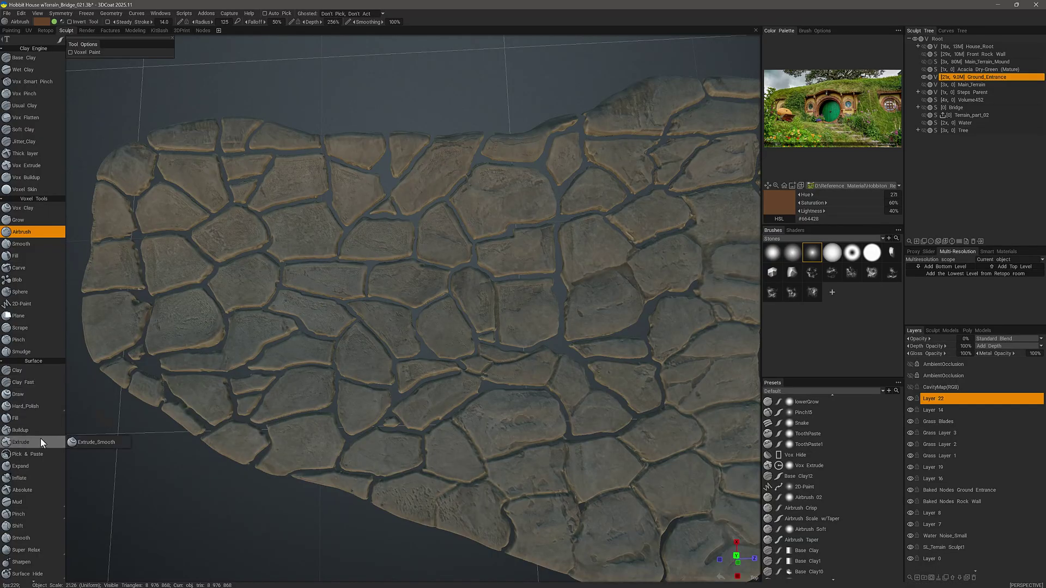
Step: Switch to the Vox Hide tool with a freehand brush stroke and change the view to orthographic projection
{"action": "scroll", "coordinate": [33, 436], "scroll_direction": "down", "scroll_amount": 5}
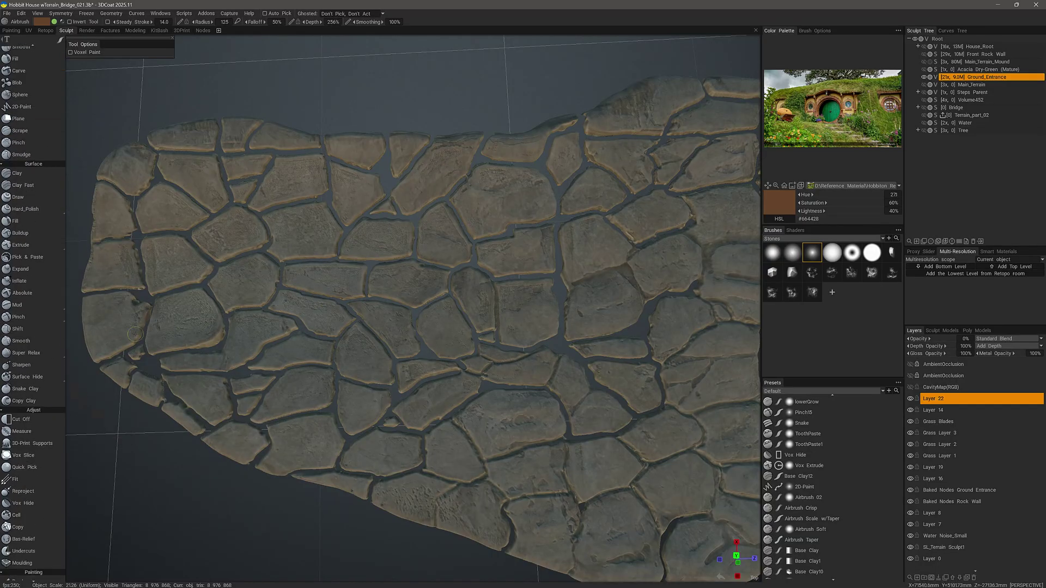
{"action": "left_click", "coordinate": [30, 504]}
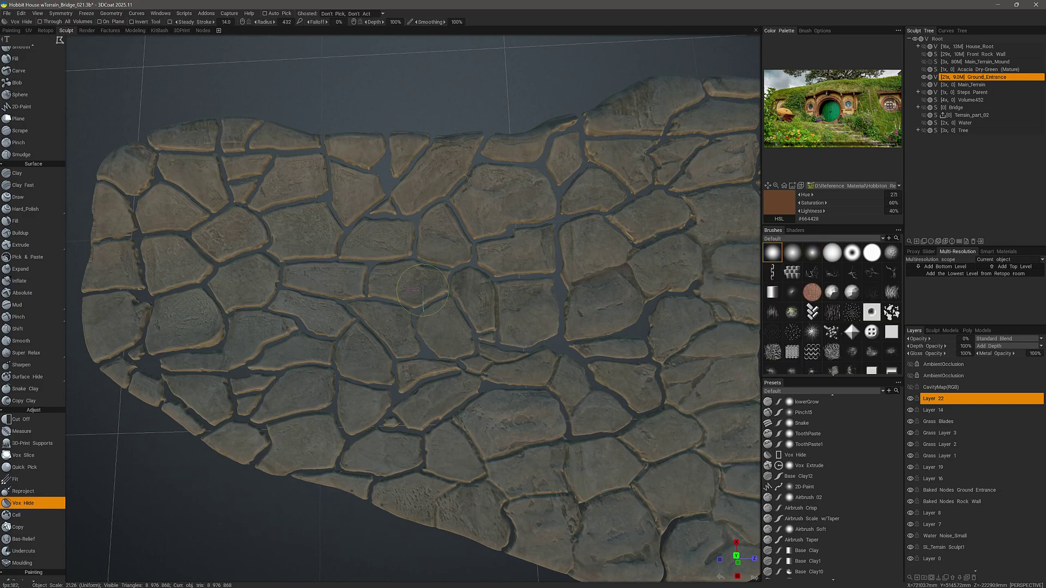
{"action": "mouse_move", "coordinate": [60, 43]}
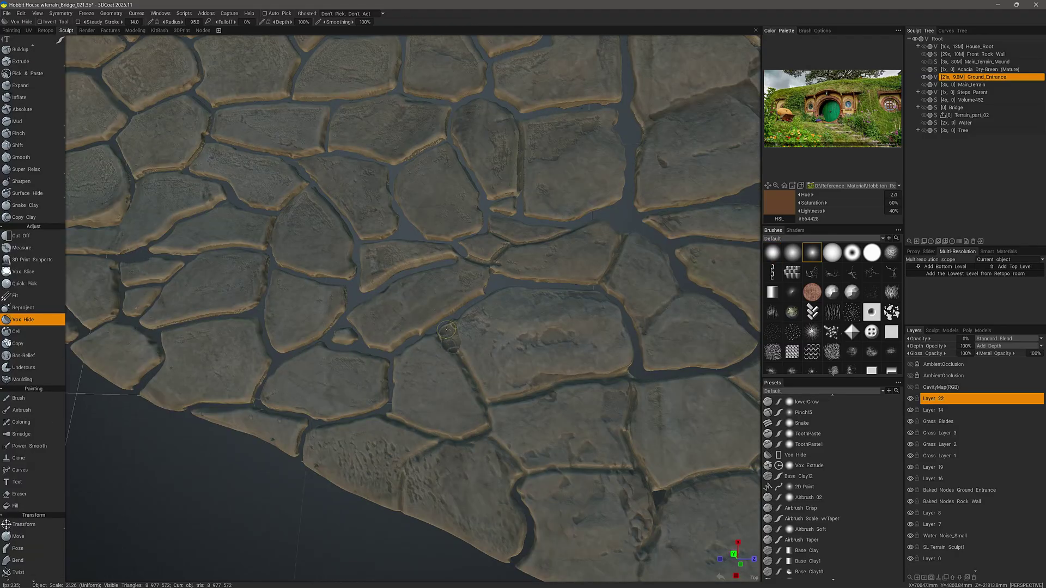
{"action": "key", "text": "5"}
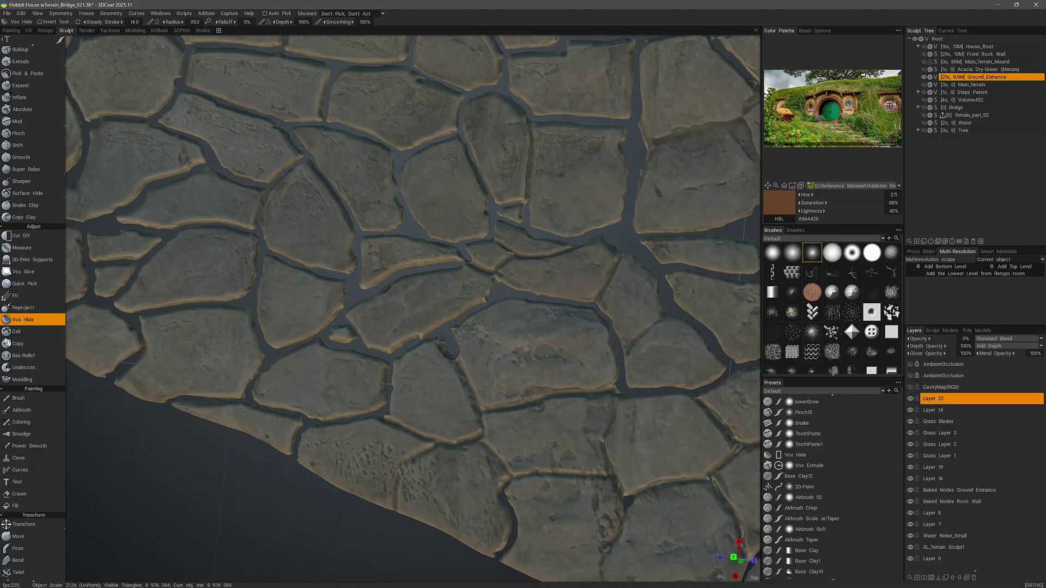
Step: Hide the joints beside and below the wide lower stone, extending the gaps through the adjoining stones to the terrain's lower edge
{"action": "mouse_move", "coordinate": [450, 350]}
{"action": "left_mouse_down"}
{"action": "mouse_move", "coordinate": [460, 361]}
{"action": "mouse_move", "coordinate": [448, 354]}
{"action": "left_mouse_up"}
{"action": "mouse_move", "coordinate": [470, 394]}
{"action": "left_mouse_down"}
{"action": "mouse_move", "coordinate": [464, 381]}
{"action": "mouse_move", "coordinate": [479, 407]}
{"action": "left_mouse_up"}
{"action": "left_click_drag", "start_coordinate": [613, 389], "coordinate": [484, 408]}
{"action": "mouse_move", "coordinate": [523, 398]}
{"action": "left_mouse_down"}
{"action": "mouse_move", "coordinate": [609, 401]}
{"action": "mouse_move", "coordinate": [493, 412]}
{"action": "left_mouse_up"}
{"action": "mouse_move", "coordinate": [384, 421]}
{"action": "left_mouse_down"}
{"action": "mouse_move", "coordinate": [439, 451]}
{"action": "mouse_move", "coordinate": [483, 427]}
{"action": "mouse_move", "coordinate": [460, 457]}
{"action": "mouse_move", "coordinate": [383, 420]}
{"action": "mouse_move", "coordinate": [420, 434]}
{"action": "left_mouse_up"}
{"action": "left_click_drag", "start_coordinate": [451, 365], "coordinate": [477, 384], "text": "shift"}
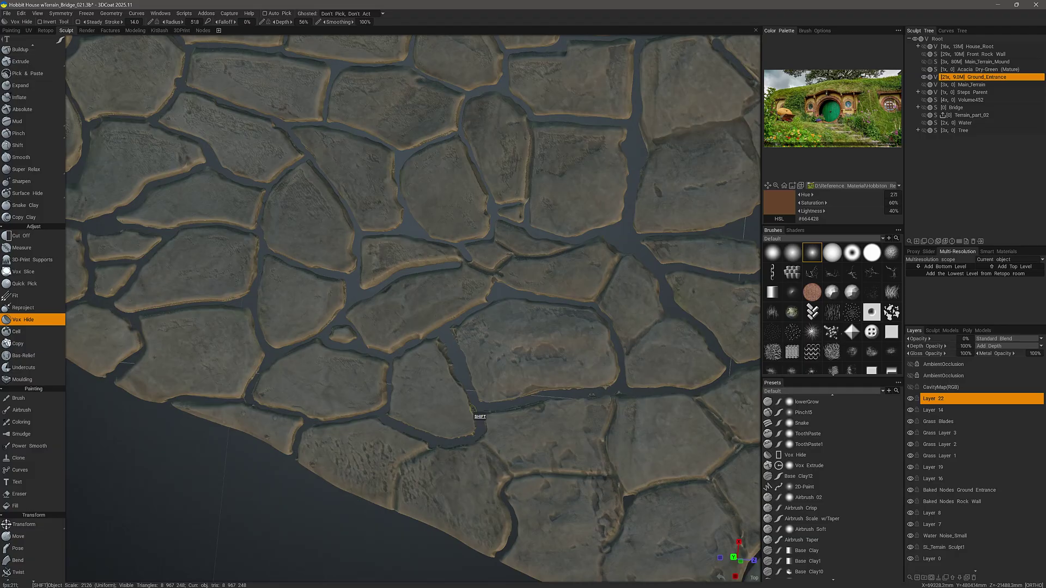
{"action": "left_click_drag", "start_coordinate": [470, 433], "coordinate": [509, 474], "text": "shift"}
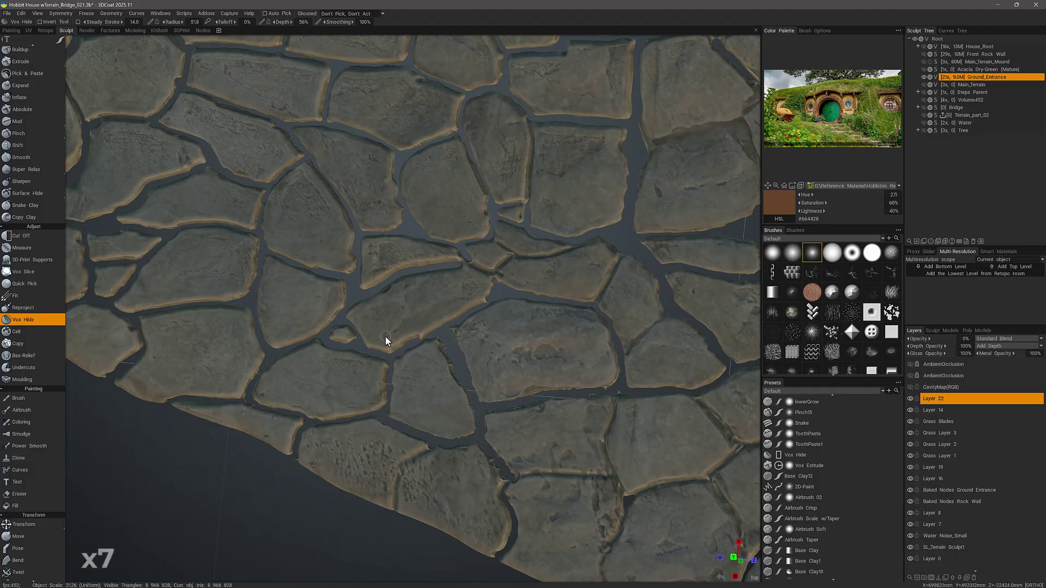
{"action": "mouse_move", "coordinate": [410, 460]}
{"action": "left_mouse_down"}
{"action": "mouse_move", "coordinate": [396, 508]}
{"action": "mouse_move", "coordinate": [483, 464]}
{"action": "left_mouse_up"}
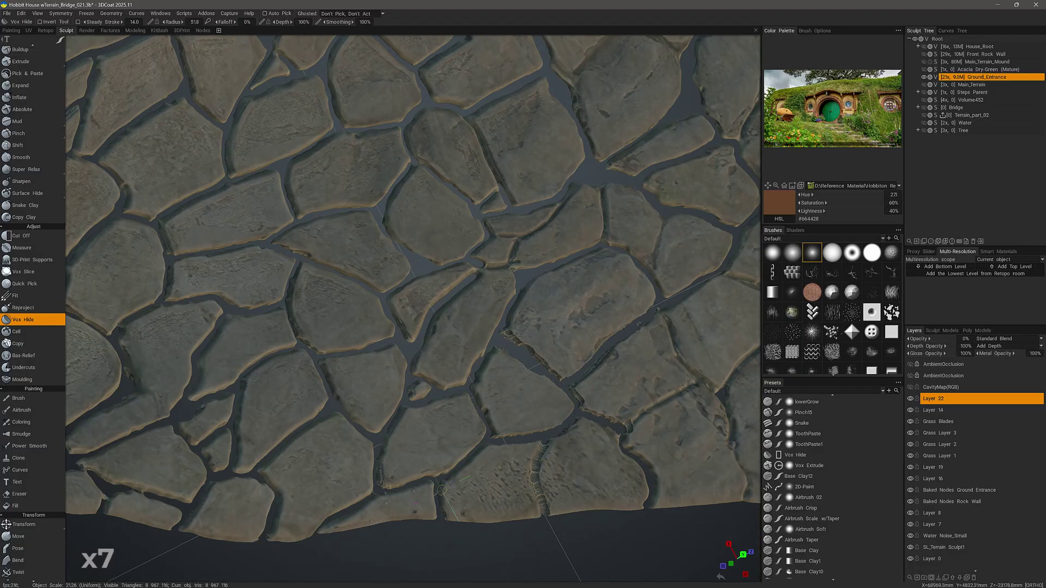
{"action": "left_click_drag", "start_coordinate": [547, 440], "coordinate": [547, 512]}
Step: Clear the remaining joint material near the crest's outer edge and at the joint mouths with Vox Hide
{"action": "middle_click_drag", "start_coordinate": [479, 191], "coordinate": [480, 493], "text": "alt"}
{"action": "left_click_drag", "start_coordinate": [385, 262], "coordinate": [376, 295]}
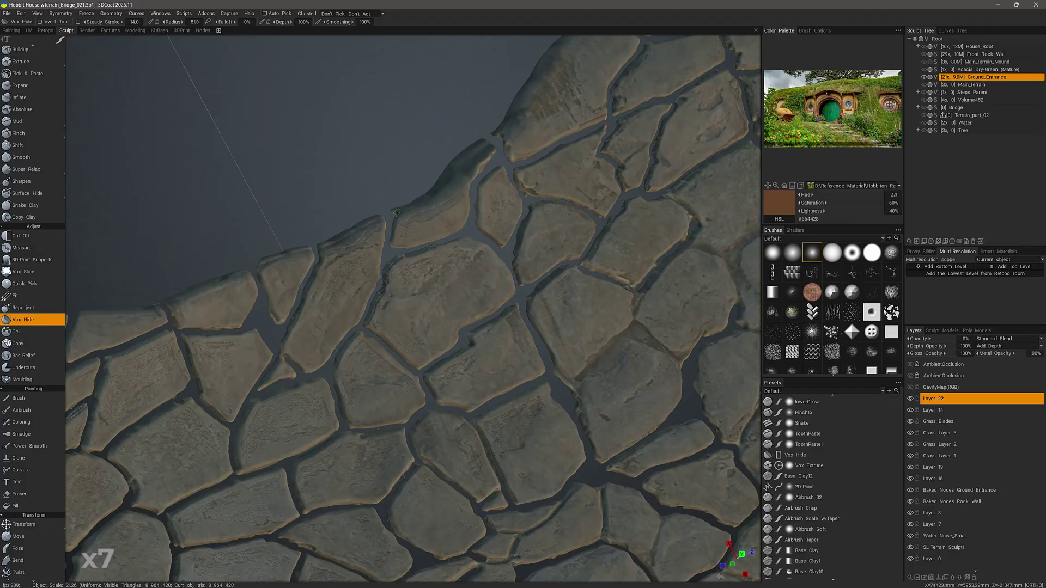
{"action": "left_click_drag", "start_coordinate": [397, 213], "coordinate": [393, 208]}
{"action": "left_click_drag", "start_coordinate": [513, 178], "coordinate": [521, 190]}
{"action": "left_click_drag", "start_coordinate": [493, 131], "coordinate": [490, 130]}
Step: Hide the joint beneath the flat central stone and begin the slanted joint from its upper edge
{"action": "middle_click_drag", "start_coordinate": [709, 321], "coordinate": [393, 321], "text": "alt"}
{"action": "mouse_move", "coordinate": [448, 330]}
{"action": "left_mouse_down"}
{"action": "mouse_move", "coordinate": [419, 323]}
{"action": "mouse_move", "coordinate": [517, 341]}
{"action": "mouse_move", "coordinate": [539, 331]}
{"action": "left_mouse_up"}
{"action": "left_click_drag", "start_coordinate": [516, 277], "coordinate": [595, 312]}
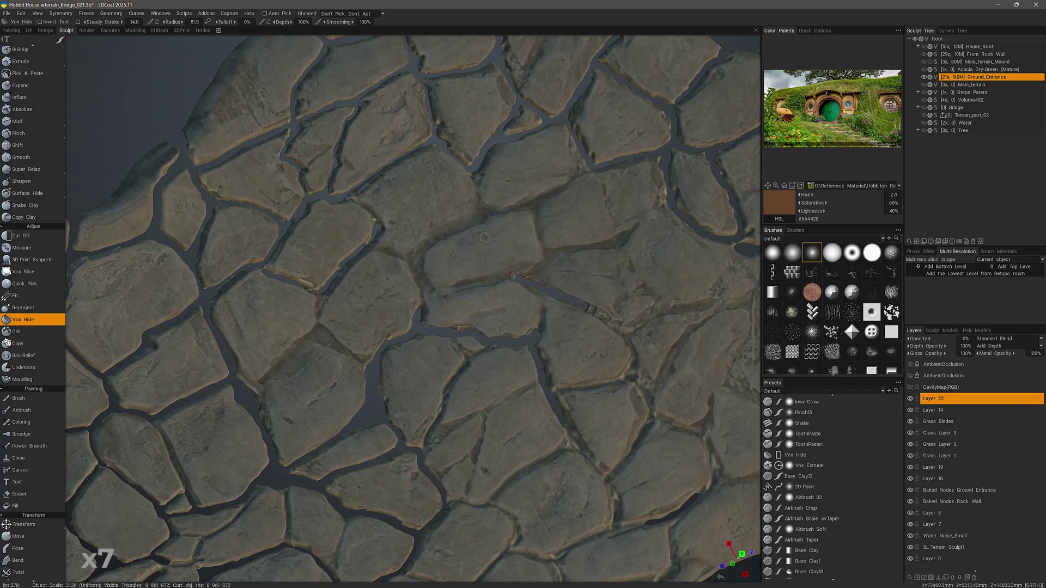
Step: Set the brush depth to 200% and hide the joint over the flat central stone and the one beside the adjacent rounded stone
{"action": "left_click", "coordinate": [303, 22]}
{"action": "type", "text": "200"}
{"action": "key", "text": "Return"}
{"action": "left_click_drag", "start_coordinate": [513, 277], "coordinate": [453, 287]}
{"action": "left_click_drag", "start_coordinate": [462, 285], "coordinate": [420, 322]}
{"action": "mouse_move", "coordinate": [461, 285]}
{"action": "left_mouse_down"}
{"action": "mouse_move", "coordinate": [508, 276]}
{"action": "mouse_move", "coordinate": [490, 292]}
{"action": "mouse_move", "coordinate": [451, 290]}
{"action": "left_mouse_up"}
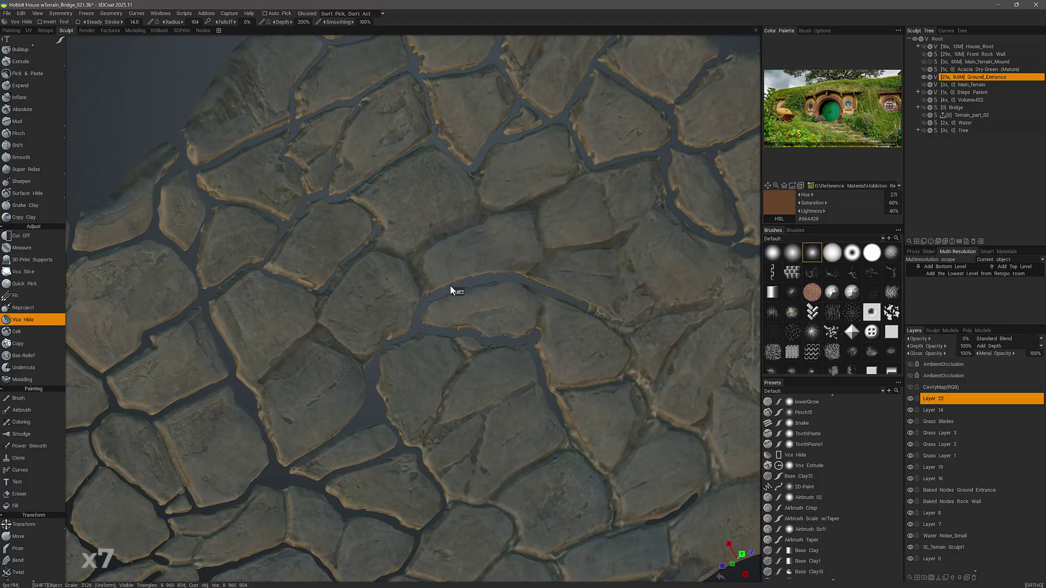
{"action": "right_click_drag", "start_coordinate": [323, 303], "coordinate": [316, 308]}
{"action": "mouse_move", "coordinate": [322, 294]}
{"action": "left_mouse_down"}
{"action": "mouse_move", "coordinate": [323, 339]}
{"action": "mouse_move", "coordinate": [258, 383]}
{"action": "mouse_move", "coordinate": [328, 342]}
{"action": "left_mouse_up"}
Step: Set the brush spacing to 12%, enable Fade On Edge, and cut the joints around the stones below the flat central stone
{"action": "left_click", "coordinate": [814, 31]}
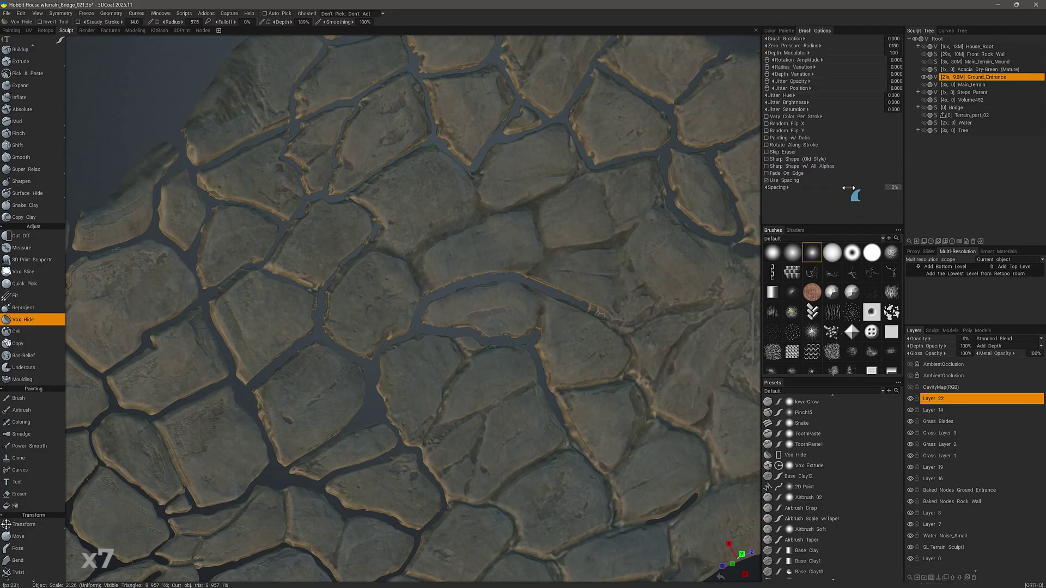
{"action": "left_click_drag", "start_coordinate": [843, 187], "coordinate": [818, 187]}
{"action": "left_click_drag", "start_coordinate": [537, 385], "coordinate": [419, 445]}
{"action": "mouse_move", "coordinate": [427, 438]}
{"action": "left_mouse_down", "text": "shift"}
{"action": "mouse_move", "coordinate": [492, 410]}
{"action": "mouse_move", "coordinate": [465, 375]}
{"action": "mouse_move", "coordinate": [485, 352]}
{"action": "left_mouse_up", "text": "shift"}
{"action": "left_click_drag", "start_coordinate": [643, 319], "coordinate": [620, 324], "text": "shift"}
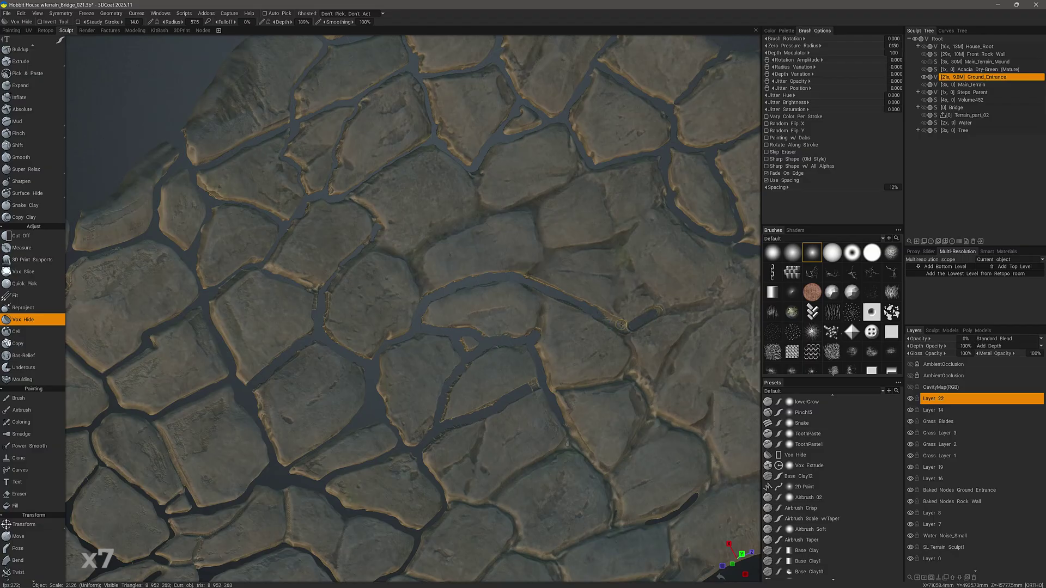
Step: Cut the slanted joint above the flat central stone, a wide gap between the stones over it, and the joint along their upper side
{"action": "mouse_move", "coordinate": [543, 258]}
{"action": "left_mouse_down"}
{"action": "mouse_move", "coordinate": [612, 244]}
{"action": "mouse_move", "coordinate": [663, 208]}
{"action": "mouse_move", "coordinate": [630, 228]}
{"action": "left_mouse_up"}
{"action": "right_click_drag", "start_coordinate": [571, 251], "coordinate": [591, 250]}
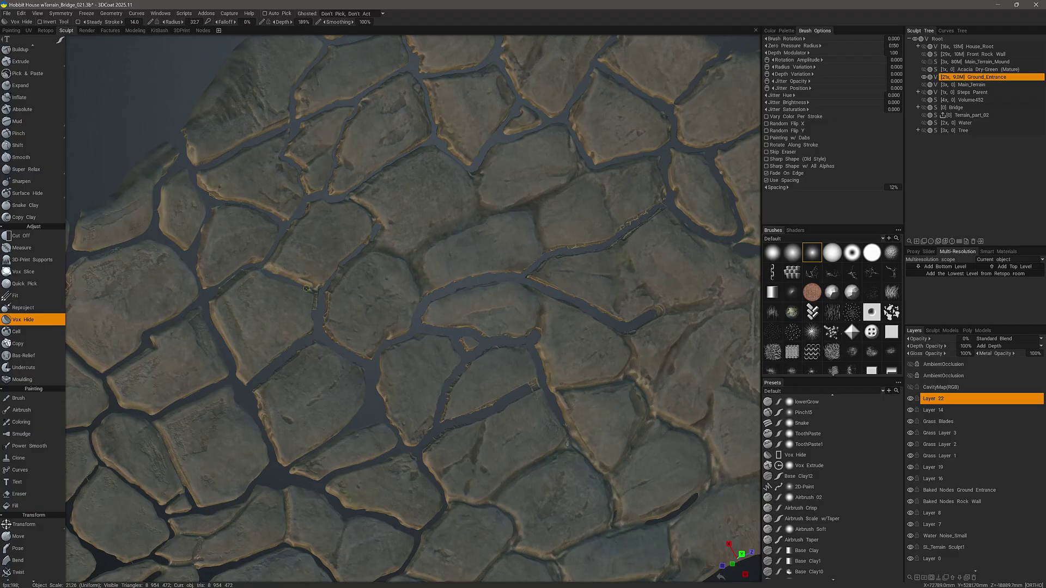
{"action": "left_click_drag", "start_coordinate": [534, 213], "coordinate": [550, 252]}
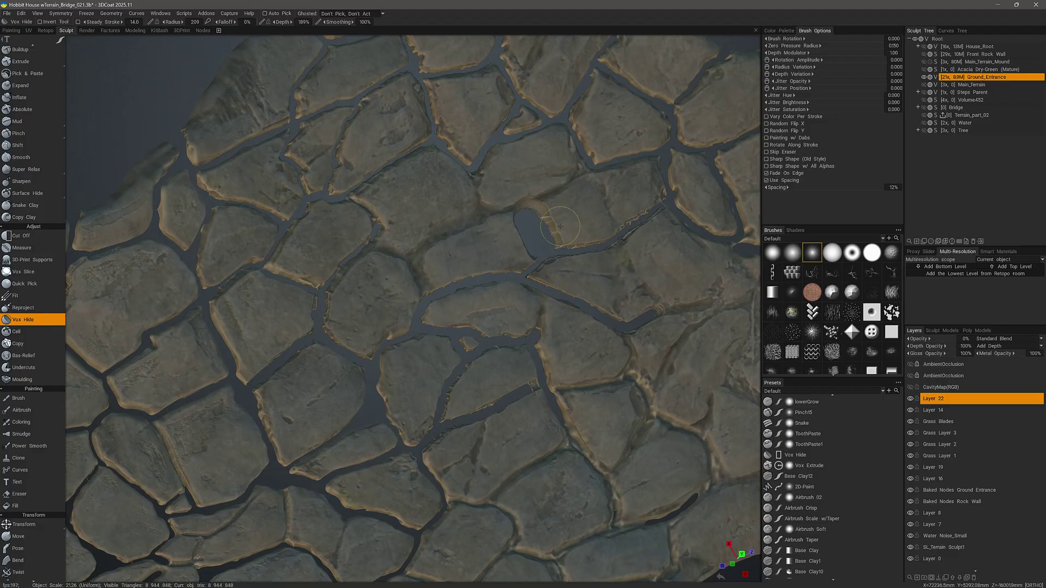
{"action": "right_click_drag", "start_coordinate": [576, 224], "coordinate": [582, 223]}
{"action": "mouse_move", "coordinate": [477, 217]}
{"action": "left_mouse_down"}
{"action": "mouse_move", "coordinate": [410, 253]}
{"action": "mouse_move", "coordinate": [377, 248]}
{"action": "left_mouse_up"}
Step: Switch the Vox Hide stroke mode to curves and choose freehand curve drawing
{"action": "right_click_drag", "start_coordinate": [402, 252], "coordinate": [534, 370], "text": "alt"}
{"action": "left_click_drag", "start_coordinate": [534, 371], "coordinate": [631, 434], "text": "alt"}
{"action": "middle_click_drag", "start_coordinate": [333, 422], "coordinate": [629, 425], "text": "alt"}
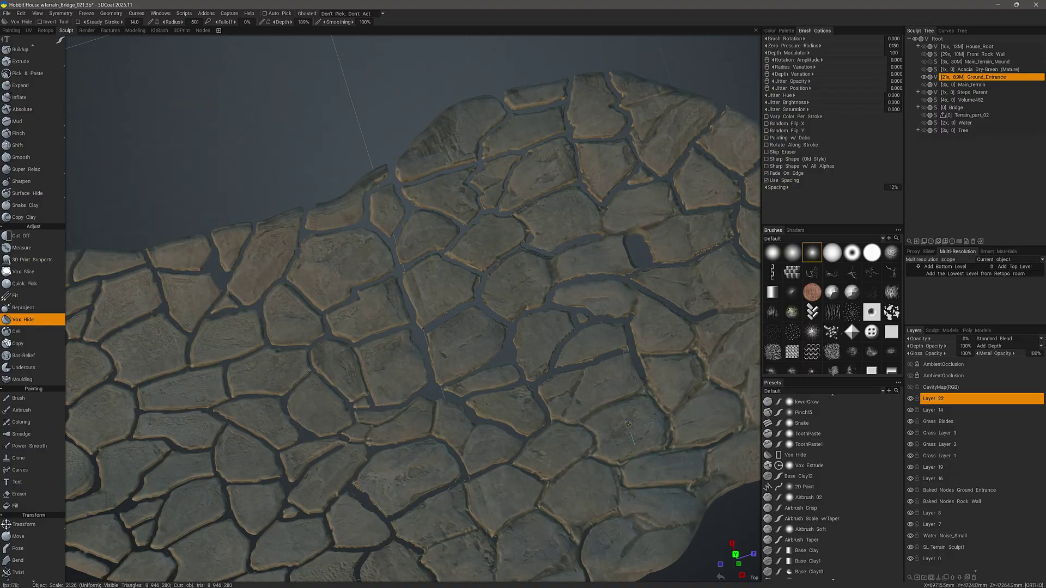
{"action": "mouse_move", "coordinate": [64, 39]}
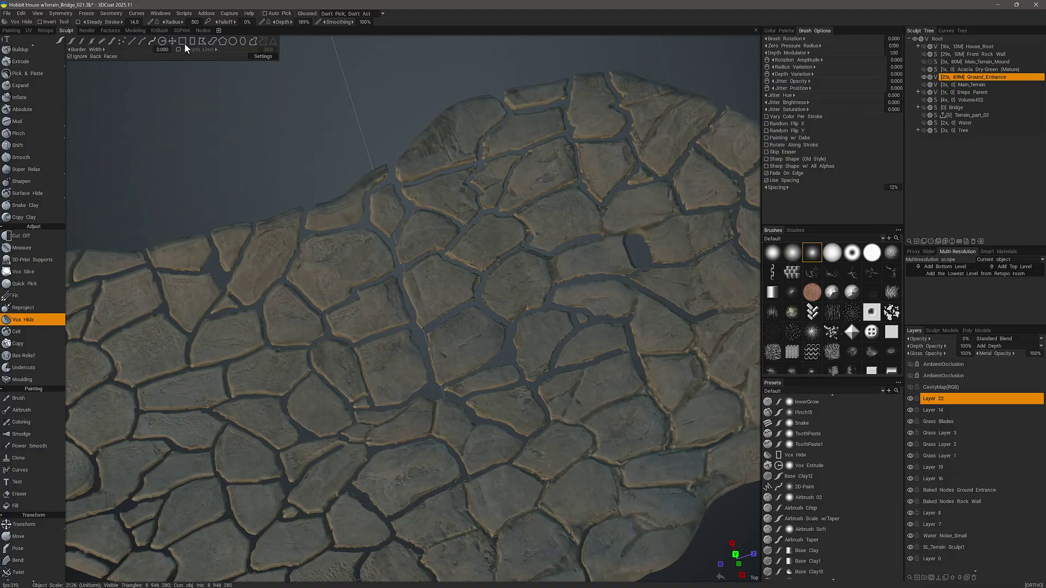
{"action": "left_click", "coordinate": [251, 41]}
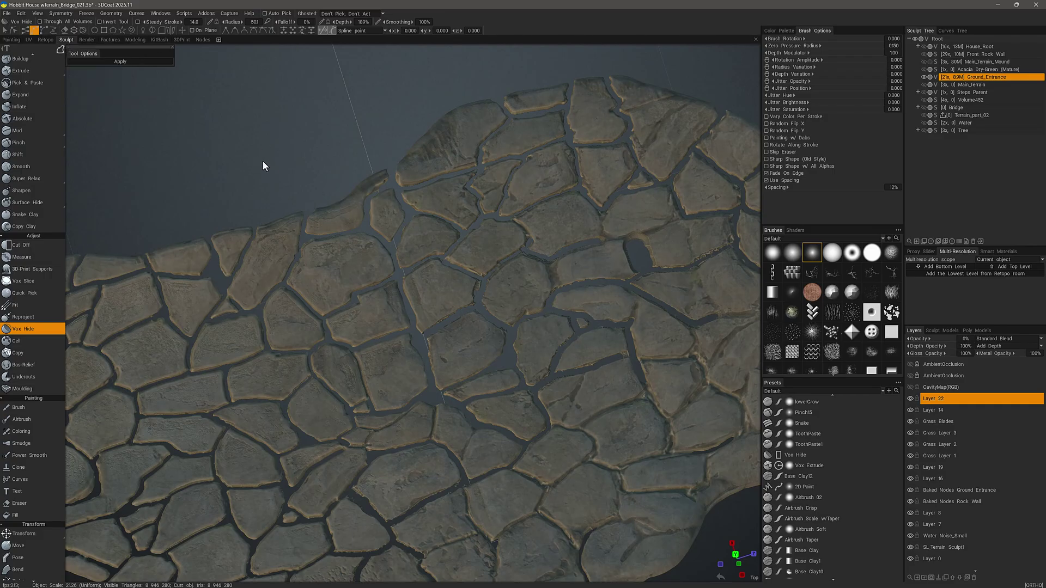
{"action": "mouse_move", "coordinate": [81, 70]}
{"action": "left_mouse_down", "text": "alt"}
{"action": "mouse_move", "coordinate": [109, 103]}
{"action": "mouse_move", "coordinate": [178, 106]}
{"action": "mouse_move", "coordinate": [99, 62]}
{"action": "left_mouse_up", "text": "alt"}
{"action": "left_click", "coordinate": [51, 32]}
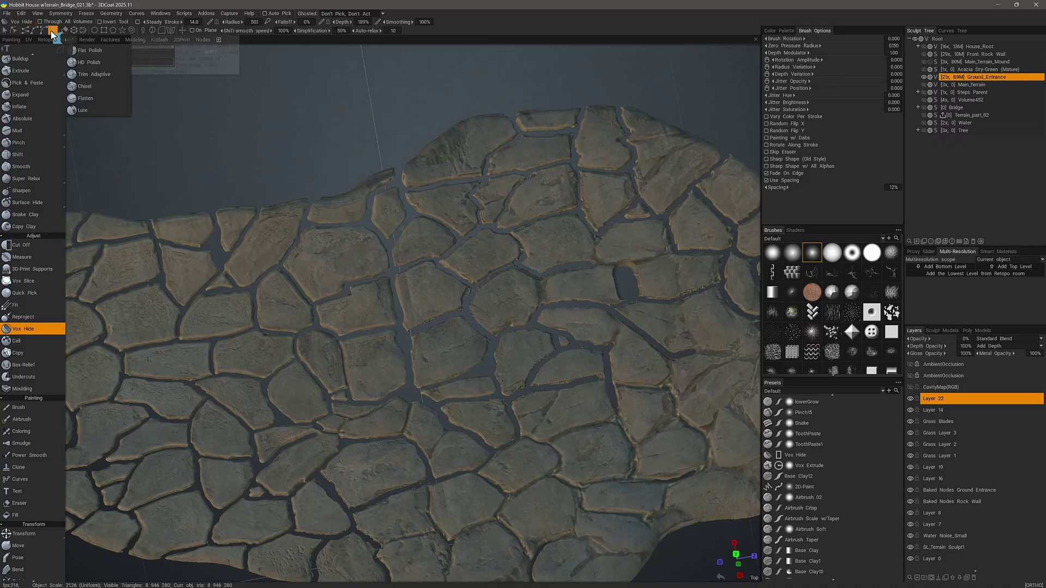
Step: Sketch seven freehand curves along the uncut joints at the terrain's far end, several reaching its lower edge
{"action": "middle_click_drag", "start_coordinate": [708, 285], "coordinate": [523, 273], "text": "alt"}
{"action": "middle_click_drag", "start_coordinate": [278, 284], "coordinate": [390, 272], "text": "alt"}
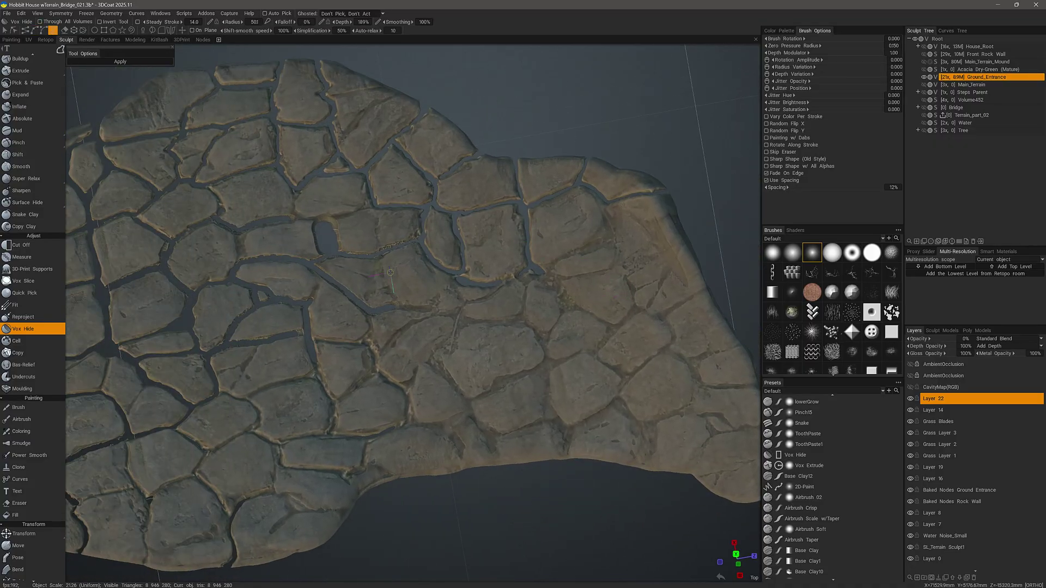
{"action": "left_click_drag", "start_coordinate": [456, 283], "coordinate": [394, 307]}
{"action": "mouse_move", "coordinate": [500, 285]}
{"action": "left_mouse_down"}
{"action": "mouse_move", "coordinate": [471, 303]}
{"action": "mouse_move", "coordinate": [437, 365]}
{"action": "mouse_move", "coordinate": [496, 466]}
{"action": "left_mouse_up"}
{"action": "left_click_drag", "start_coordinate": [525, 279], "coordinate": [567, 455]}
{"action": "mouse_move", "coordinate": [371, 315]}
{"action": "left_mouse_down"}
{"action": "mouse_move", "coordinate": [374, 351]}
{"action": "mouse_move", "coordinate": [416, 425]}
{"action": "mouse_move", "coordinate": [475, 472]}
{"action": "left_mouse_up"}
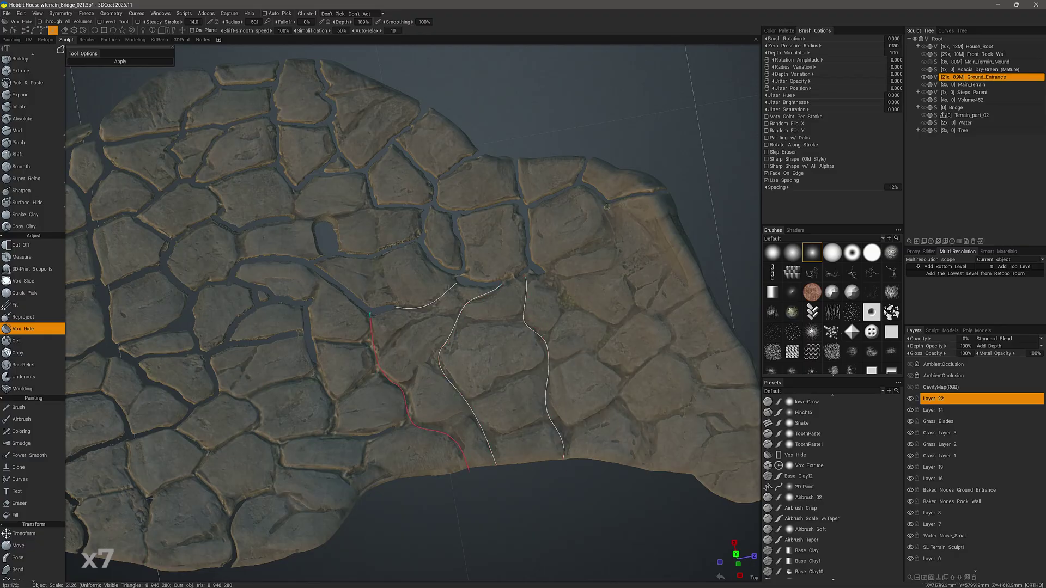
{"action": "mouse_move", "coordinate": [606, 207]}
{"action": "left_mouse_down"}
{"action": "mouse_move", "coordinate": [635, 292]}
{"action": "mouse_move", "coordinate": [665, 327]}
{"action": "mouse_move", "coordinate": [713, 297]}
{"action": "left_mouse_up"}
{"action": "mouse_move", "coordinate": [544, 275]}
{"action": "left_mouse_down"}
{"action": "mouse_move", "coordinate": [612, 252]}
{"action": "mouse_move", "coordinate": [614, 239]}
{"action": "mouse_move", "coordinate": [611, 349]}
{"action": "mouse_move", "coordinate": [644, 464]}
{"action": "left_mouse_up"}
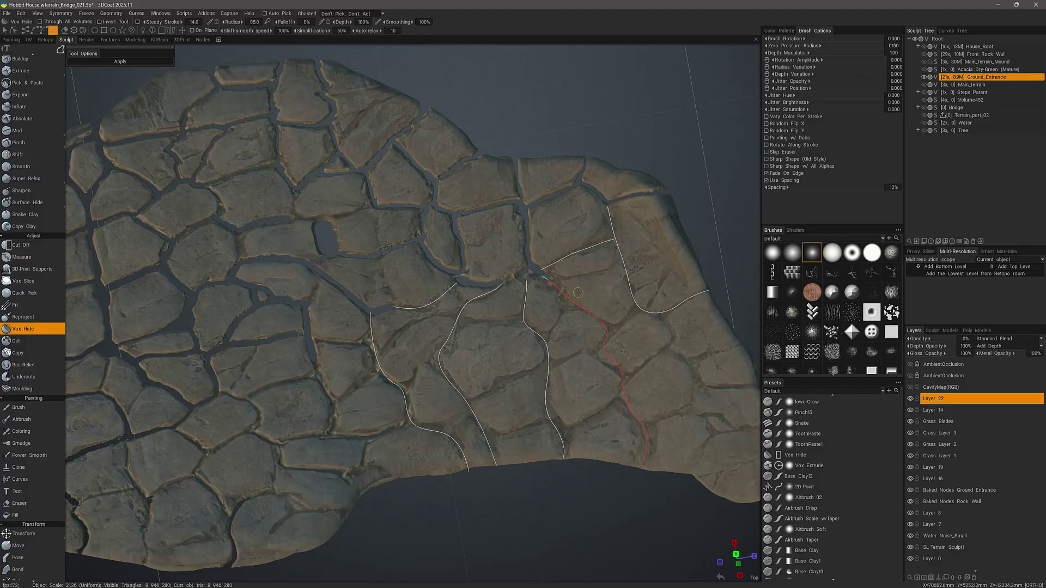
Step: Select Curve2 through Curve8 and run the Vox Hide brush along them with Brush Along Curve
{"action": "left_click", "coordinate": [950, 30]}
{"action": "left_click", "coordinate": [938, 61]}
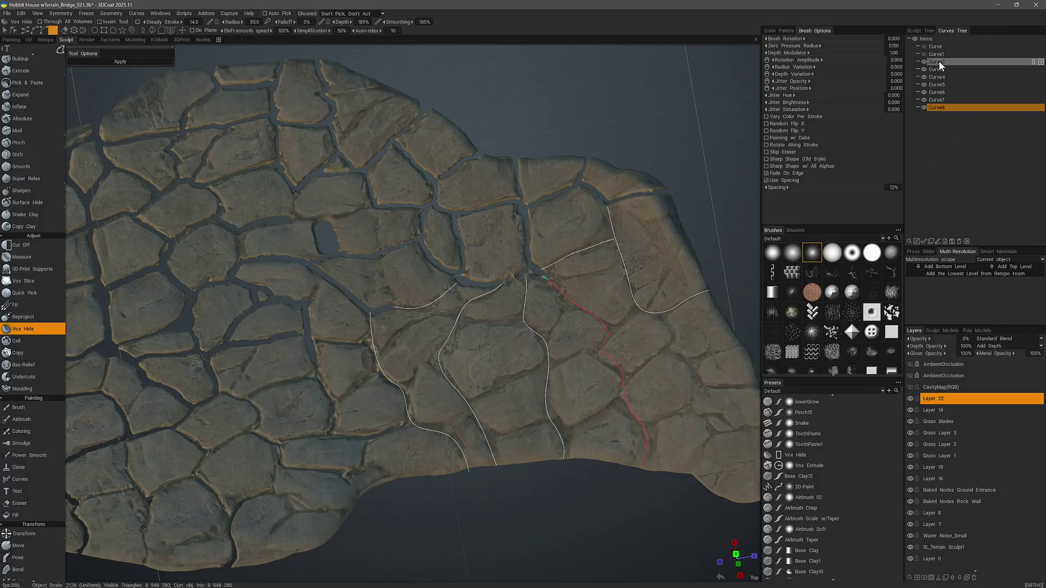
{"action": "left_click", "coordinate": [937, 108], "text": "shift"}
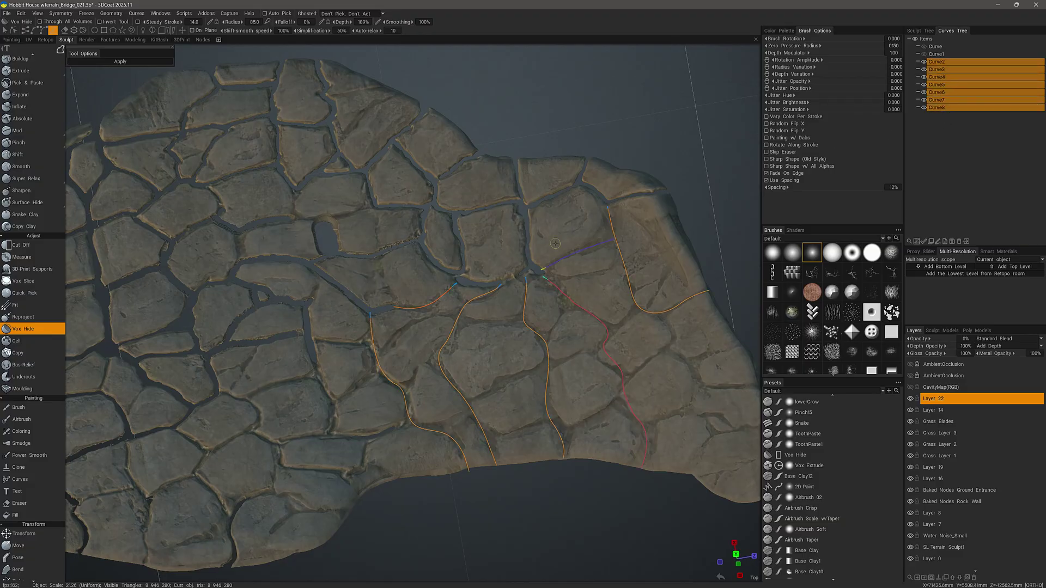
{"action": "right_click", "coordinate": [459, 316]}
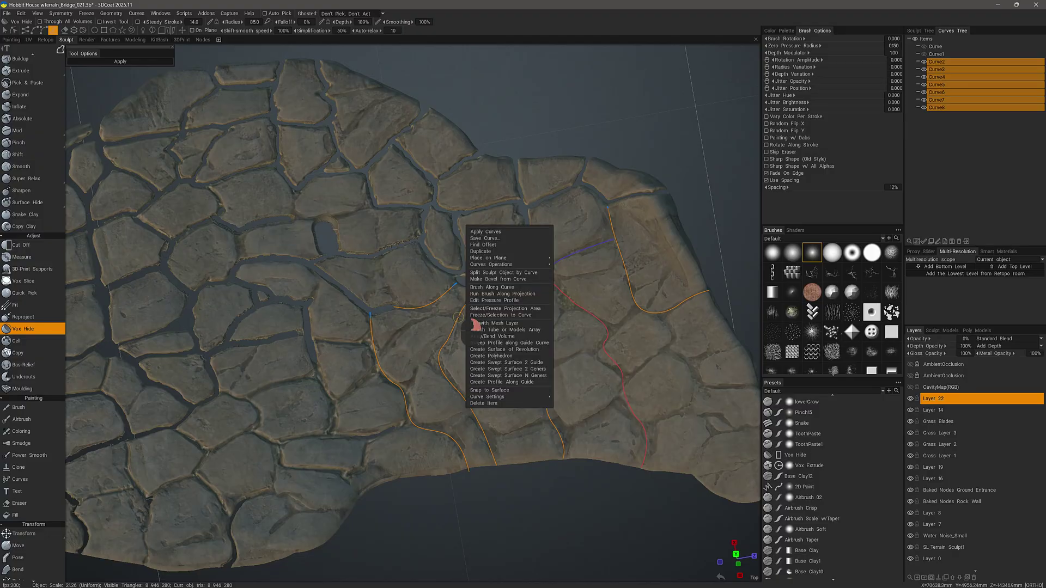
{"action": "left_click", "coordinate": [498, 289]}
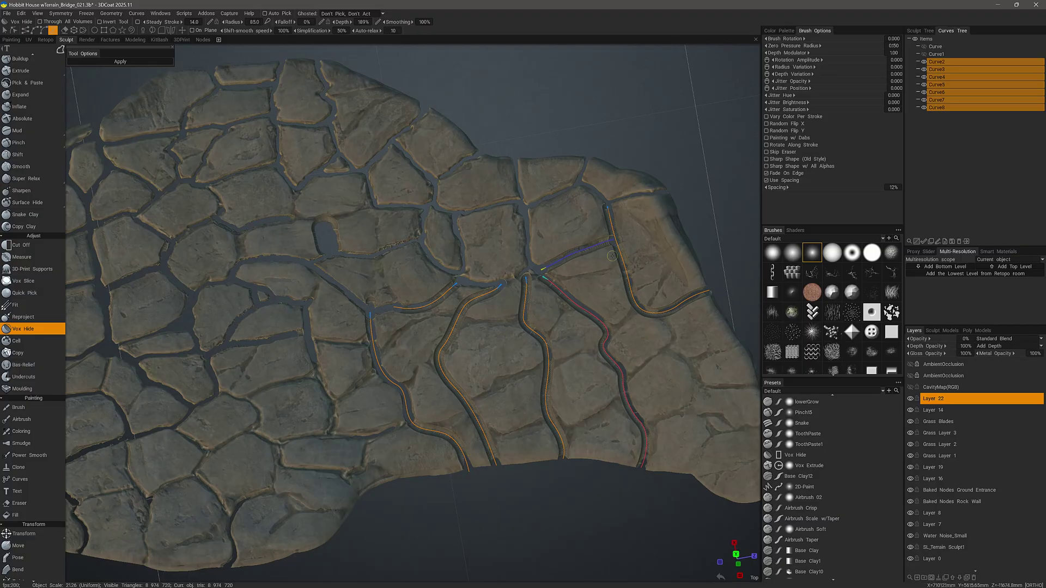
Step: Apply Run Brush Along Projection to the selected curves and hide the curves from view
{"action": "right_click", "coordinate": [565, 294]}
{"action": "left_click", "coordinate": [604, 266]}
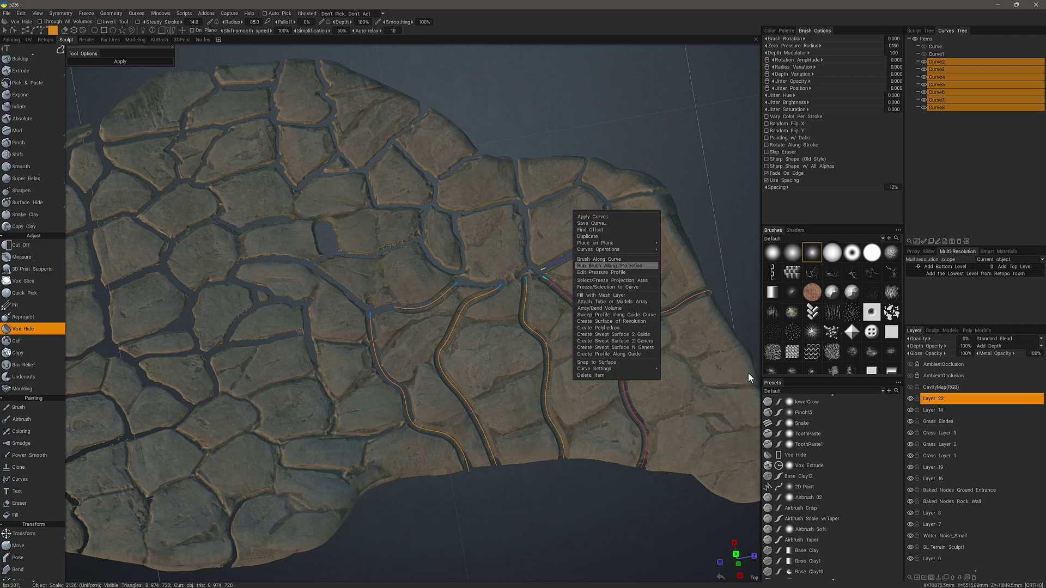
{"action": "left_click", "coordinate": [924, 62]}
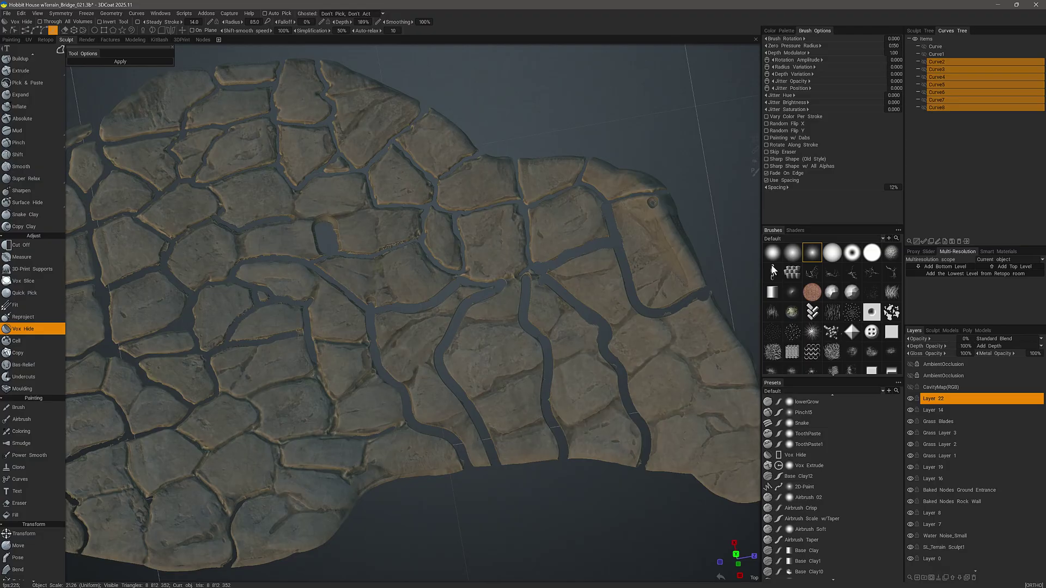
Step: Switch Vox Hide from curve drawing back to freehand brush strokes and set the brush radius to 159
{"action": "scroll", "coordinate": [502, 501], "scroll_direction": "down", "scroll_amount": 2}
{"action": "scroll", "coordinate": [471, 410], "scroll_direction": "up", "scroll_amount": 2}
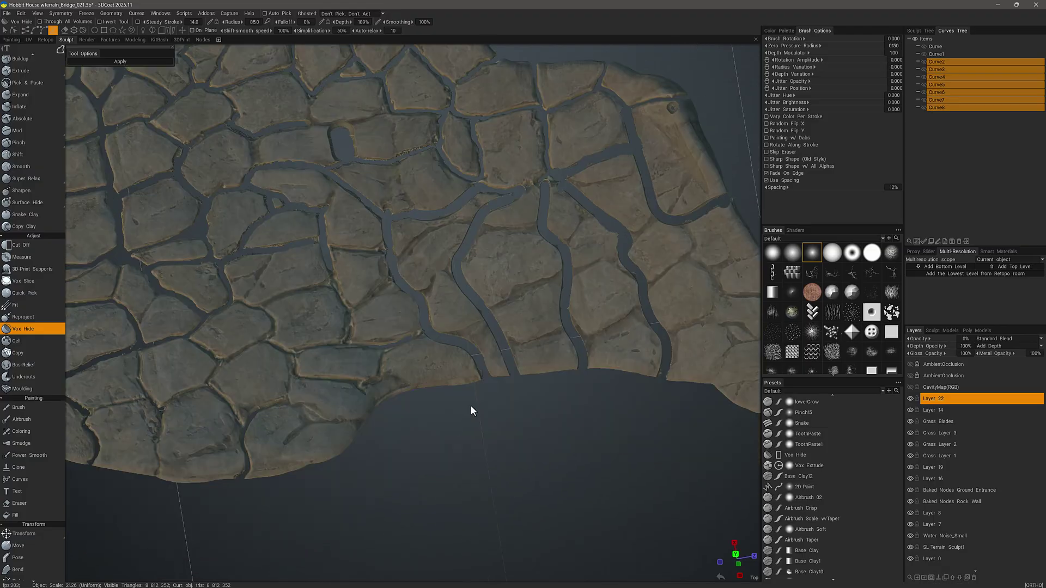
{"action": "middle_click_drag", "start_coordinate": [472, 411], "coordinate": [475, 468]}
{"action": "left_click", "coordinate": [60, 51]}
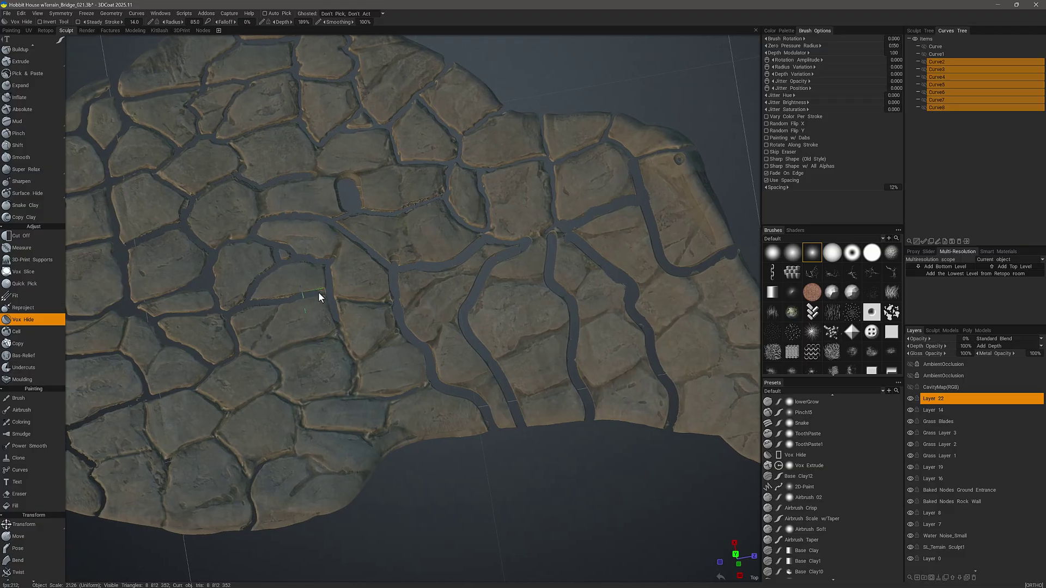
{"action": "scroll", "coordinate": [320, 297], "scroll_direction": "up", "scroll_amount": 5}
{"action": "scroll", "coordinate": [469, 327], "scroll_direction": "up", "scroll_amount": 1}
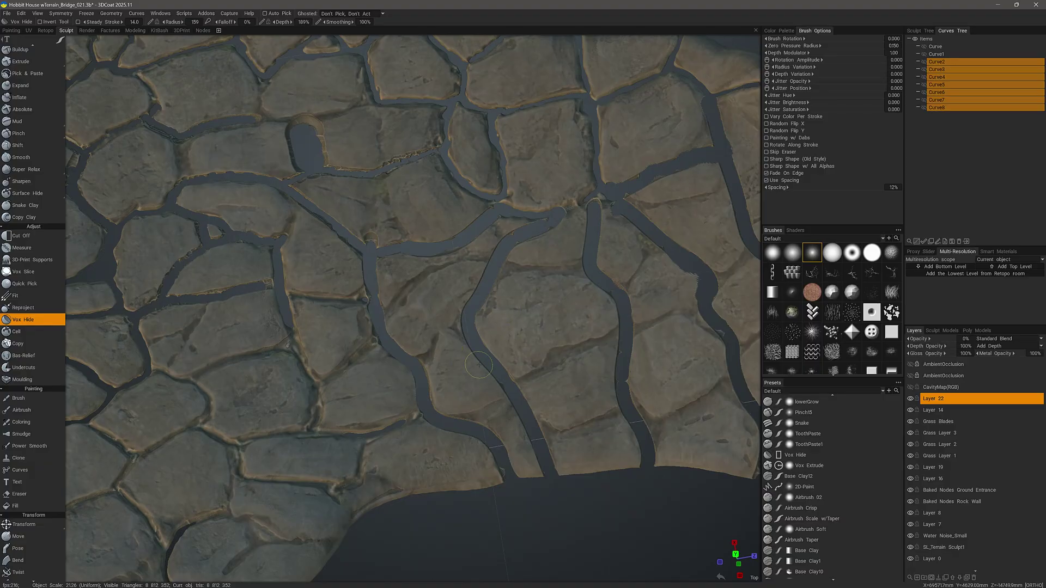
Step: Restore hidden surface with inverted Vox Hide along the middle edge of the second long crack to narrow it
{"action": "key", "text": "ctrl"}
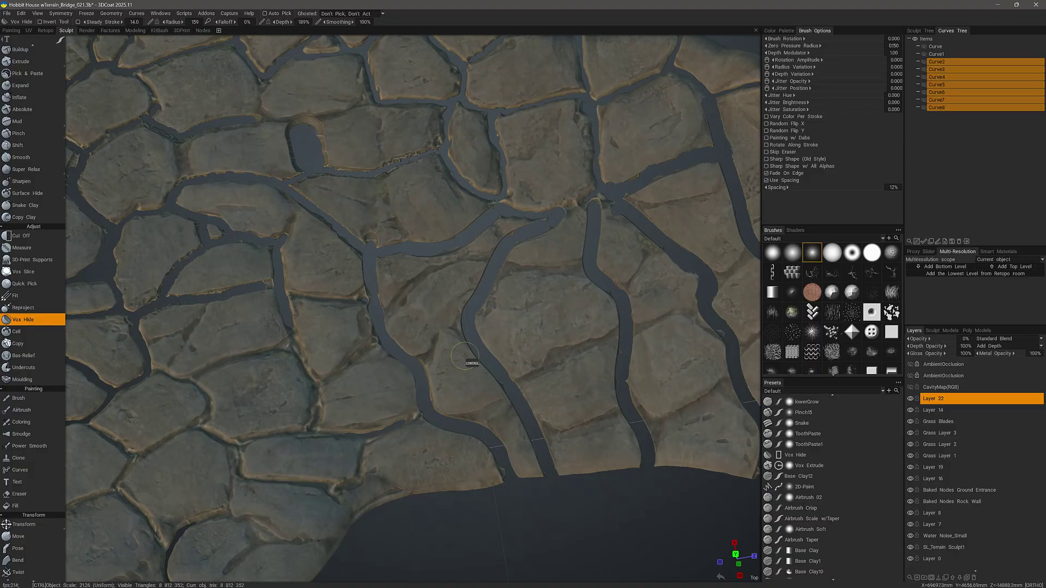
{"action": "left_click", "coordinate": [468, 357], "text": "ctrl"}
{"action": "left_click", "coordinate": [467, 358], "text": "ctrl"}
{"action": "left_click", "coordinate": [479, 372], "text": "ctrl"}
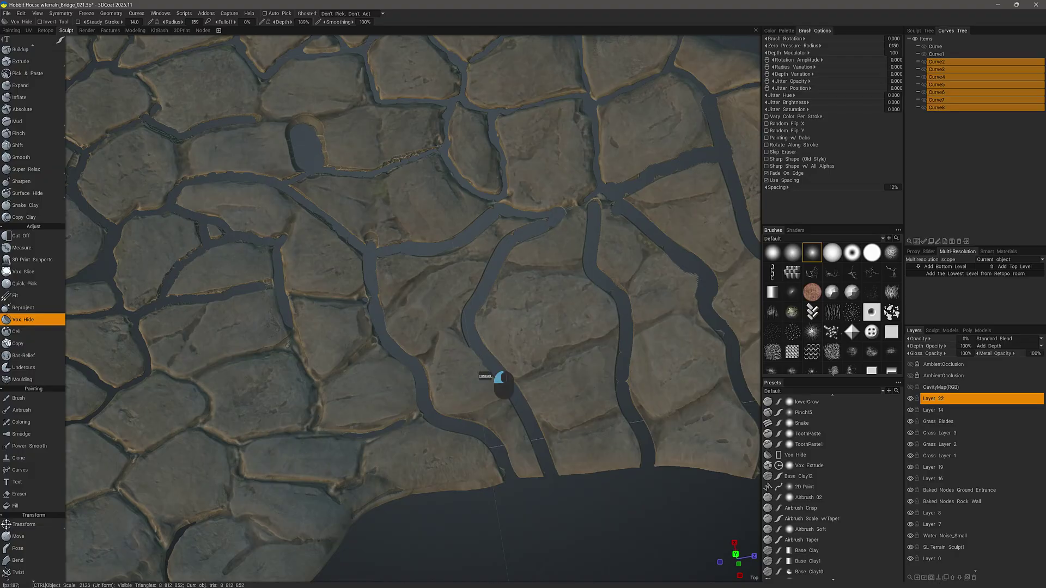
{"action": "left_click", "coordinate": [492, 391], "text": "ctrl"}
{"action": "left_click", "coordinate": [482, 373], "text": "ctrl"}
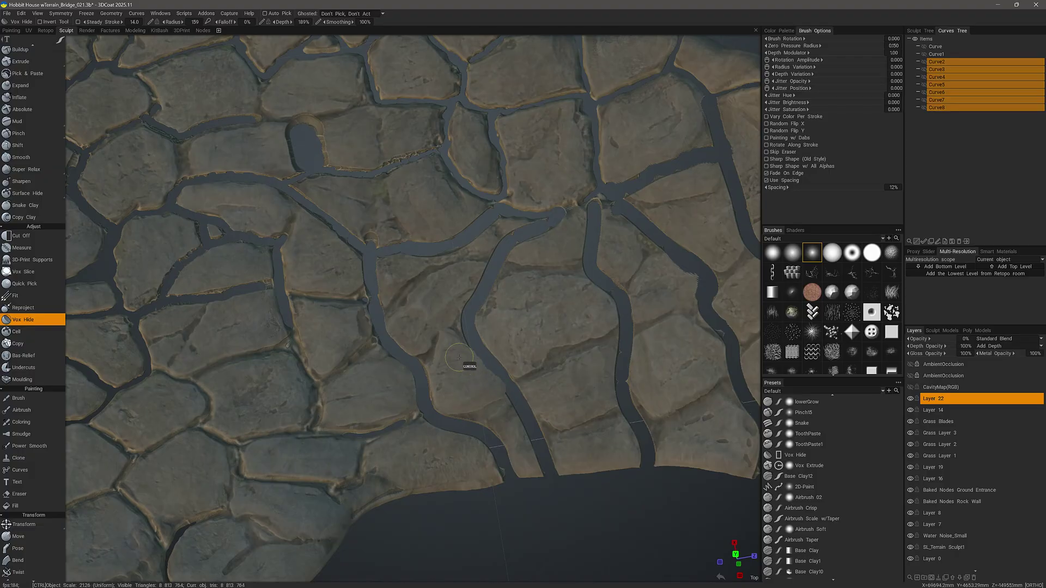
{"action": "left_click", "coordinate": [470, 360], "text": "ctrl"}
{"action": "left_click", "coordinate": [474, 365], "text": "ctrl"}
Step: Reduce the Vox Hide radius to 101 and restore surface along the upper part of the same crack
{"action": "right_click_drag", "start_coordinate": [483, 294], "coordinate": [473, 293]}
{"action": "left_click", "coordinate": [478, 281], "text": "ctrl"}
{"action": "left_click", "coordinate": [490, 306], "text": "ctrl"}
{"action": "left_click", "coordinate": [491, 256], "text": "ctrl"}
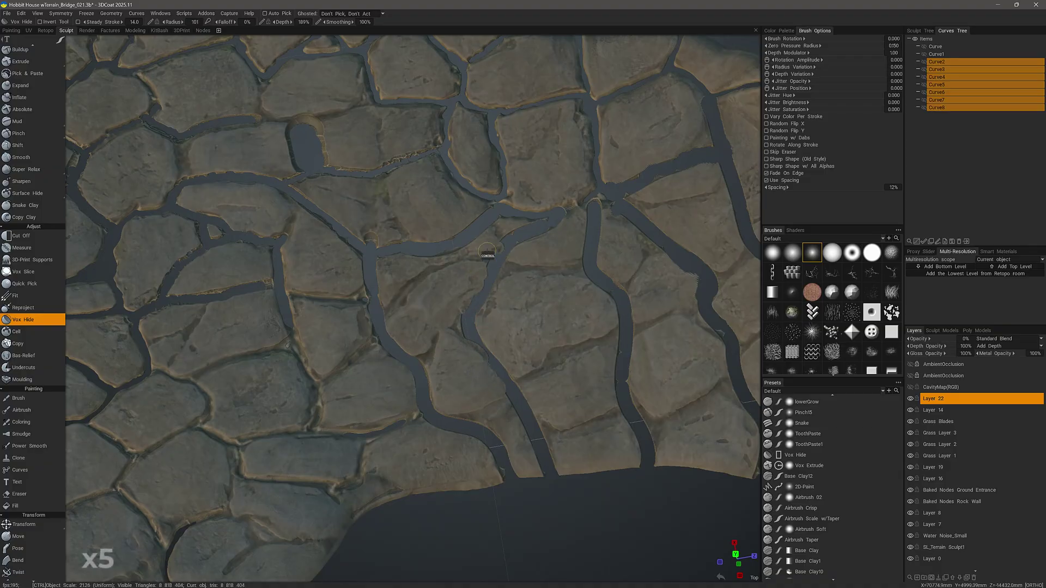
Step: Rework the joints around the junction of the long cracks with Vox Hide strokes, and undo the last restoring stroke
{"action": "middle_click_drag", "start_coordinate": [646, 142], "coordinate": [557, 141]}
{"action": "scroll", "coordinate": [557, 140], "scroll_direction": "down", "scroll_amount": 1}
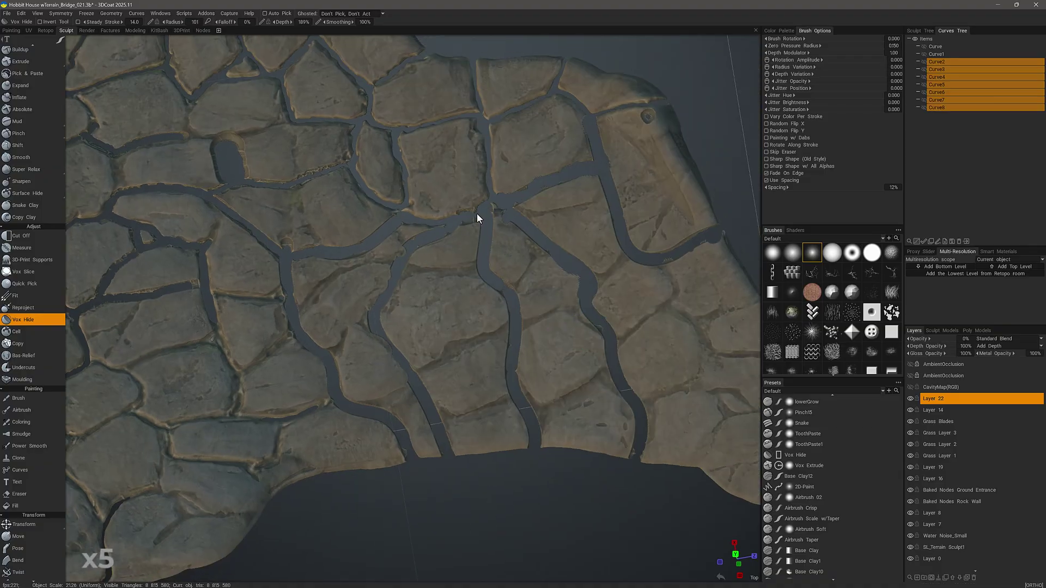
{"action": "mouse_move", "coordinate": [478, 217]}
{"action": "left_mouse_down"}
{"action": "mouse_move", "coordinate": [500, 210]}
{"action": "mouse_move", "coordinate": [409, 260]}
{"action": "mouse_move", "coordinate": [397, 288]}
{"action": "left_mouse_up"}
{"action": "mouse_move", "coordinate": [493, 256]}
{"action": "left_mouse_down", "text": "shift"}
{"action": "mouse_move", "coordinate": [523, 299]}
{"action": "mouse_move", "coordinate": [509, 381]}
{"action": "mouse_move", "coordinate": [499, 360]}
{"action": "mouse_move", "coordinate": [511, 357]}
{"action": "left_mouse_up", "text": "shift"}
{"action": "mouse_move", "coordinate": [435, 385]}
{"action": "left_mouse_down", "text": "ctrl"}
{"action": "mouse_move", "coordinate": [435, 434]}
{"action": "mouse_move", "coordinate": [451, 456]}
{"action": "mouse_move", "coordinate": [380, 427]}
{"action": "mouse_move", "coordinate": [367, 436]}
{"action": "left_mouse_up", "text": "ctrl"}
{"action": "key", "text": "ctrl+z"}
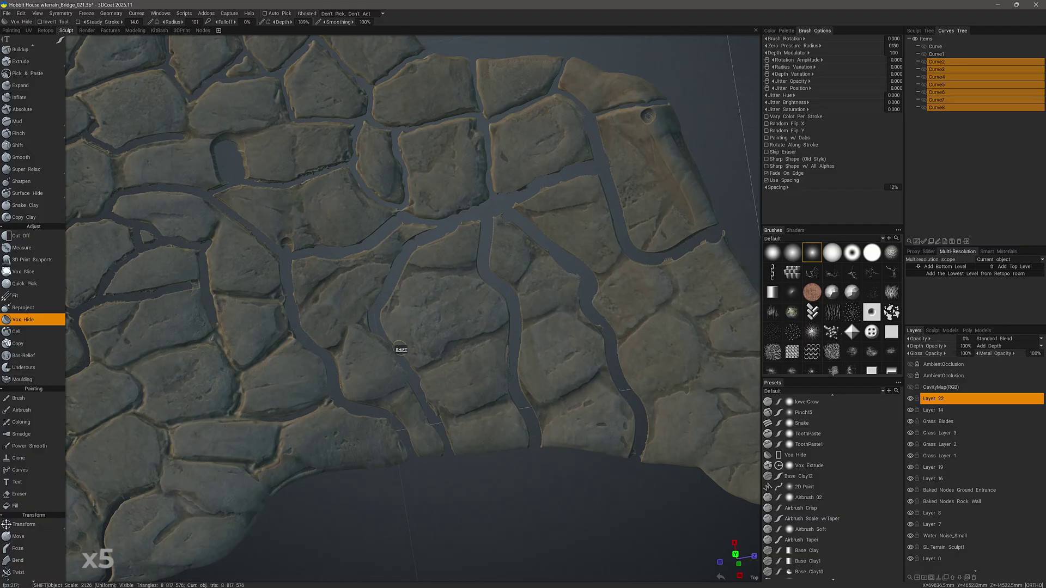
Step: Set the Vox Hide radius to 76.5 and falloff to 48%, and cut the cross joints linking the three long cracks
{"action": "right_click_drag", "start_coordinate": [346, 333], "coordinate": [336, 337]}
{"action": "mouse_move", "coordinate": [349, 329]}
{"action": "left_mouse_down"}
{"action": "mouse_move", "coordinate": [376, 328]}
{"action": "mouse_move", "coordinate": [333, 353]}
{"action": "left_mouse_up"}
{"action": "left_click_drag", "start_coordinate": [173, 22], "coordinate": [224, 26]}
{"action": "left_click_drag", "start_coordinate": [507, 333], "coordinate": [421, 381]}
{"action": "mouse_move", "coordinate": [505, 341]}
{"action": "left_mouse_down", "text": "shift"}
{"action": "mouse_move", "coordinate": [458, 343]}
{"action": "mouse_move", "coordinate": [427, 373]}
{"action": "left_mouse_up", "text": "shift"}
{"action": "left_click_drag", "start_coordinate": [374, 331], "coordinate": [352, 341], "text": "shift"}
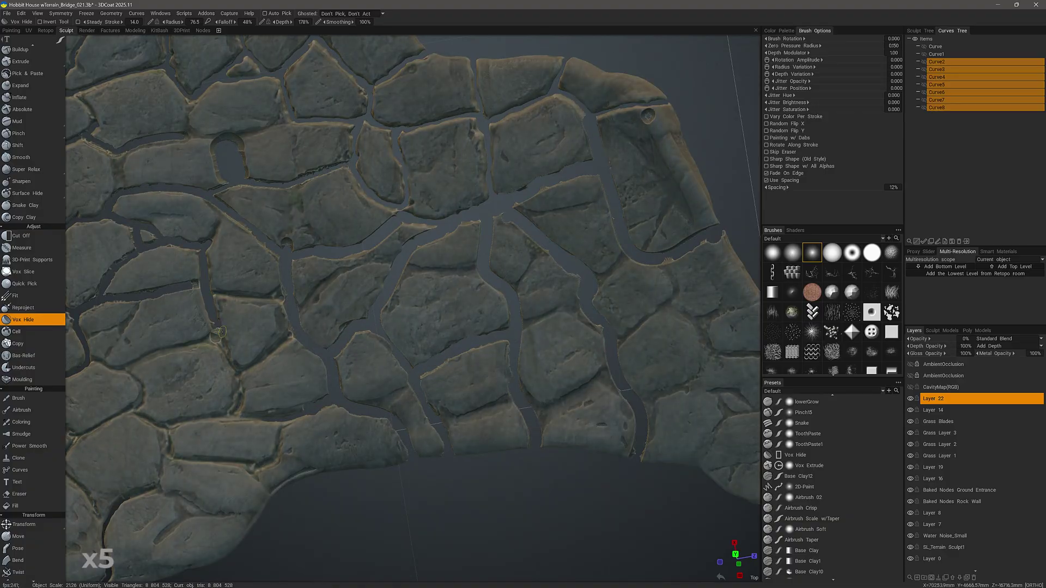
Step: Choose the first soft round brush alpha and open the joints around the small stones west of the long cracks
{"action": "mouse_move", "coordinate": [220, 332]}
{"action": "left_mouse_down"}
{"action": "mouse_move", "coordinate": [237, 368]}
{"action": "mouse_move", "coordinate": [214, 347]}
{"action": "mouse_move", "coordinate": [214, 330]}
{"action": "left_mouse_up"}
{"action": "left_click", "coordinate": [773, 252]}
{"action": "mouse_move", "coordinate": [214, 332]}
{"action": "left_mouse_down", "text": "shift"}
{"action": "mouse_move", "coordinate": [240, 374]}
{"action": "mouse_move", "coordinate": [287, 300]}
{"action": "mouse_move", "coordinate": [212, 293]}
{"action": "left_mouse_up", "text": "shift"}
{"action": "left_click_drag", "start_coordinate": [351, 158], "coordinate": [317, 172], "text": "shift"}
{"action": "left_click_drag", "start_coordinate": [327, 170], "coordinate": [343, 169], "text": "shift"}
Step: Resize the Vox Hide brush, restore the oversized slot between the upper stones, and cut the adjoining joint narrowly
{"action": "right_click_drag", "start_coordinate": [218, 144], "coordinate": [229, 143]}
{"action": "mouse_move", "coordinate": [215, 159]}
{"action": "left_mouse_down", "text": "ctrl"}
{"action": "mouse_move", "coordinate": [200, 154]}
{"action": "mouse_move", "coordinate": [209, 146]}
{"action": "left_mouse_up", "text": "ctrl"}
{"action": "right_click_drag", "start_coordinate": [219, 141], "coordinate": [204, 141]}
{"action": "mouse_move", "coordinate": [205, 140]}
{"action": "left_mouse_down", "text": "shift"}
{"action": "mouse_move", "coordinate": [186, 136]}
{"action": "mouse_move", "coordinate": [286, 121]}
{"action": "left_mouse_up", "text": "shift"}
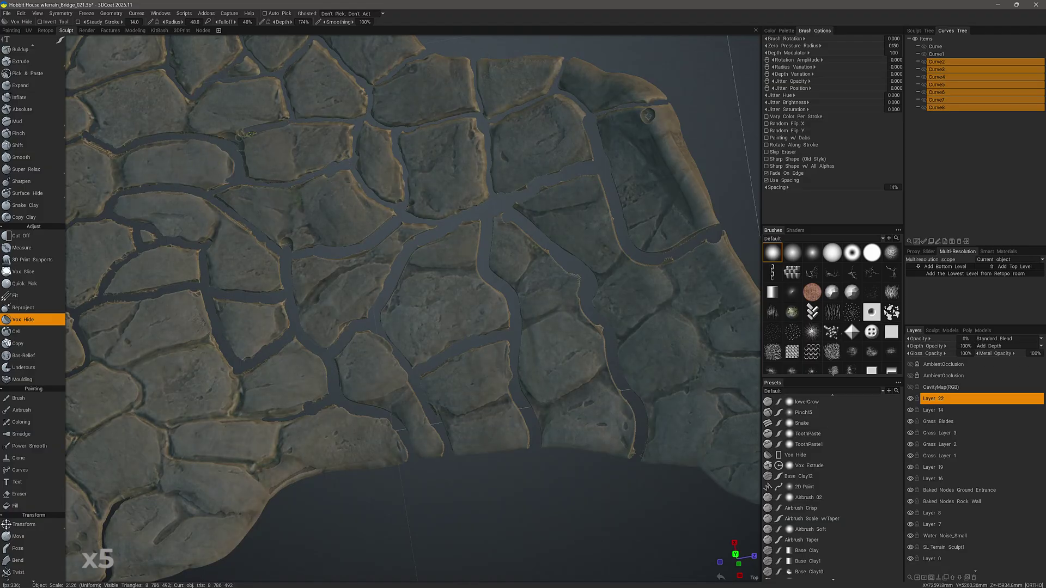
Step: Cut the cross joint between the two easternmost long cracks and refine the crack edges near the terrain's lower edge
{"action": "mouse_move", "coordinate": [610, 378]}
{"action": "left_mouse_down", "text": "shift"}
{"action": "mouse_move", "coordinate": [538, 409]}
{"action": "mouse_move", "coordinate": [596, 375]}
{"action": "left_mouse_up", "text": "shift"}
{"action": "left_click_drag", "start_coordinate": [601, 333], "coordinate": [609, 322], "text": "shift"}
{"action": "right_click_drag", "start_coordinate": [511, 393], "coordinate": [522, 393]}
{"action": "mouse_move", "coordinate": [527, 402]}
{"action": "left_mouse_down", "text": "shift"}
{"action": "mouse_move", "coordinate": [583, 389]}
{"action": "mouse_move", "coordinate": [539, 419]}
{"action": "left_mouse_up", "text": "shift"}
{"action": "left_click_drag", "start_coordinate": [633, 454], "coordinate": [636, 450], "text": "shift"}
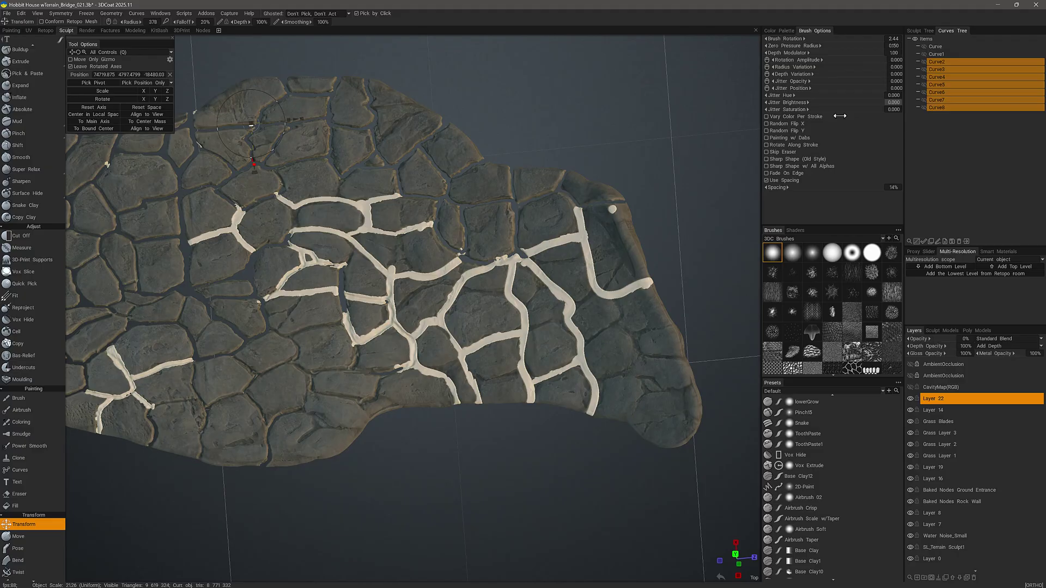
Step: Show the sculpt tree and toggle Ground_Entrance's visibility off and on to check the separated Ground_Entrance_Hidden crack pieces
{"action": "left_click", "coordinate": [923, 30]}
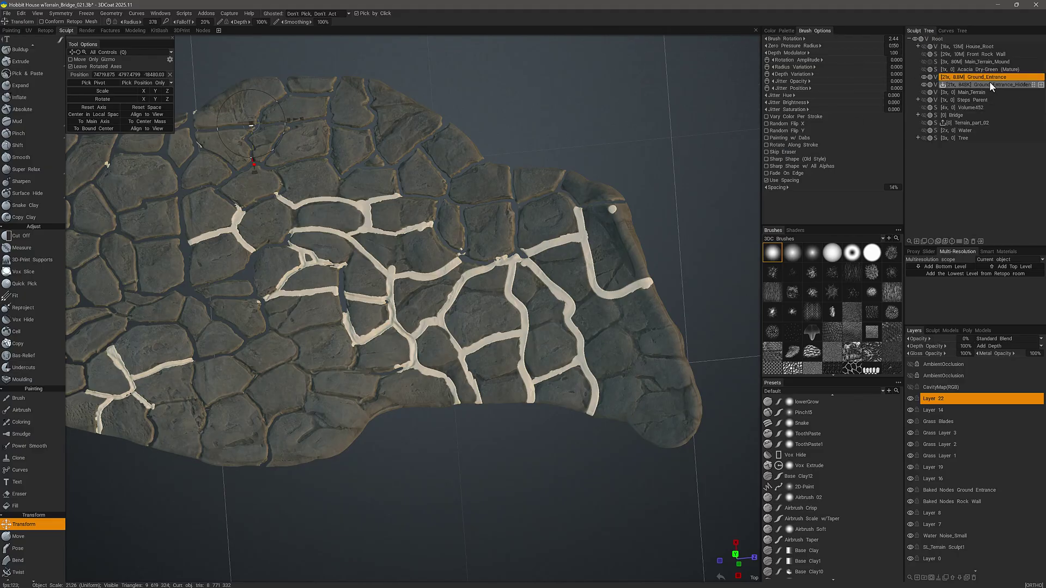
{"action": "left_click", "coordinate": [924, 77]}
{"action": "left_click", "coordinate": [924, 76]}
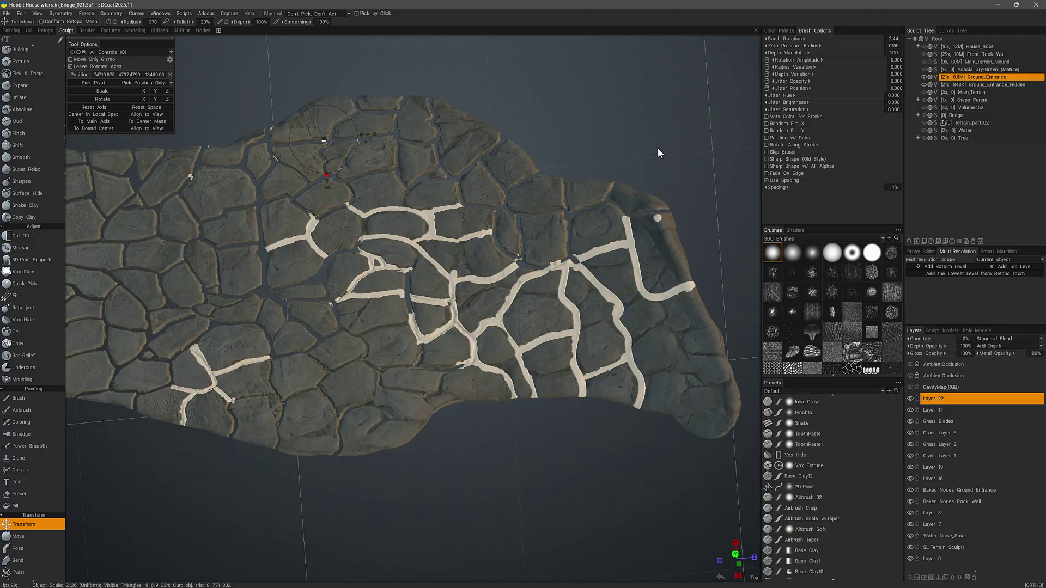